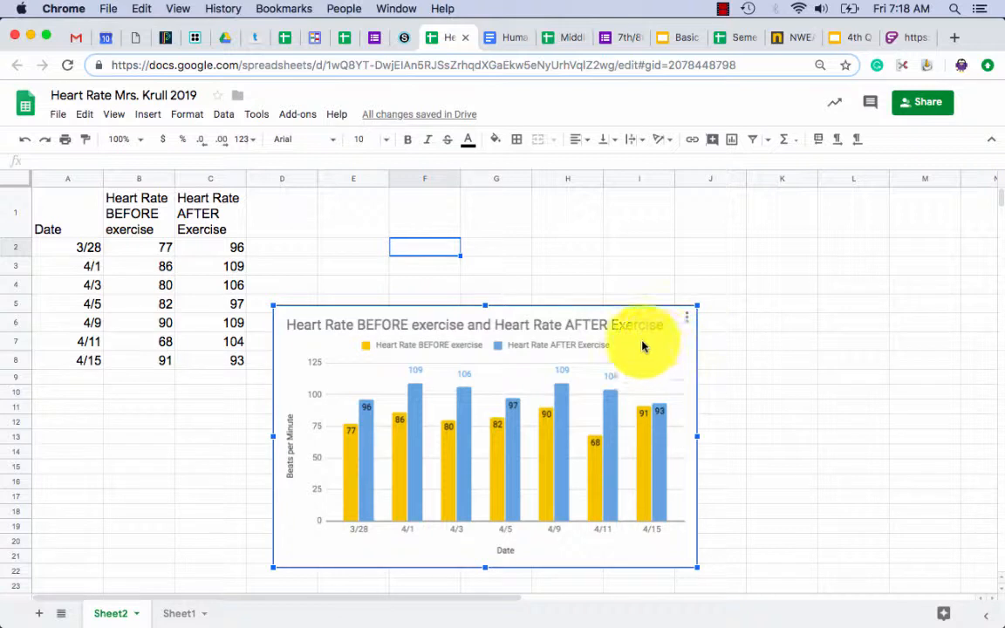
Move the before/after bar chart down-right and delete the old heart-rate line chart beneath it.
left_click_drag(647, 344, 810, 588)
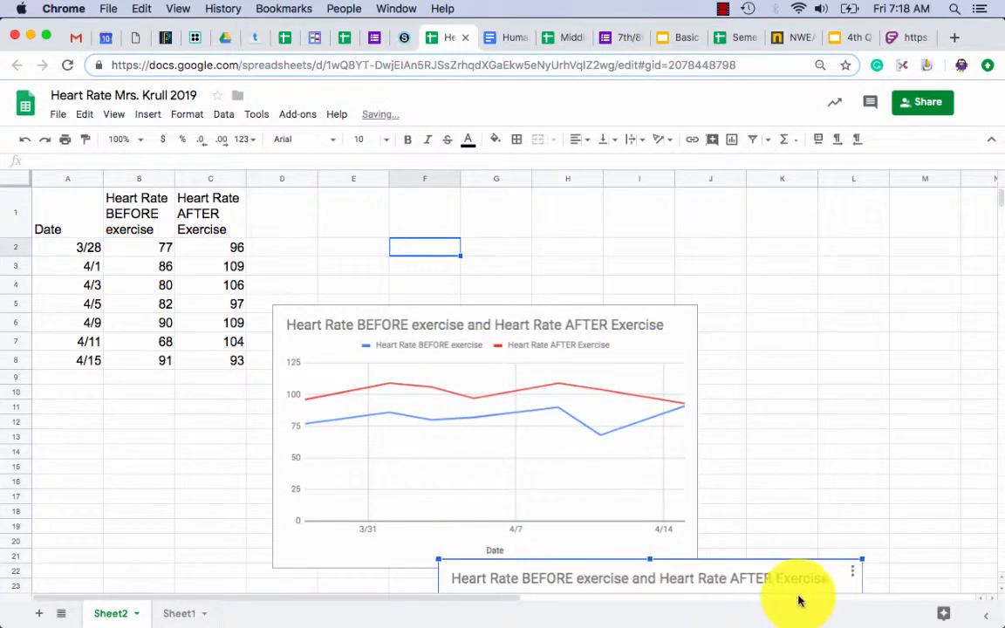
left_click(664, 349)
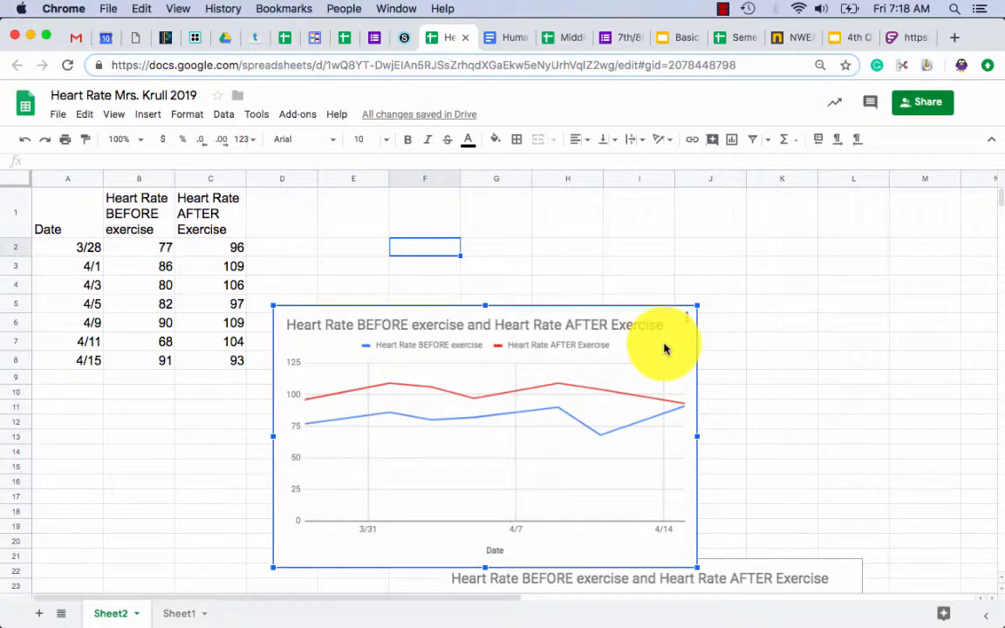
key("Delete")
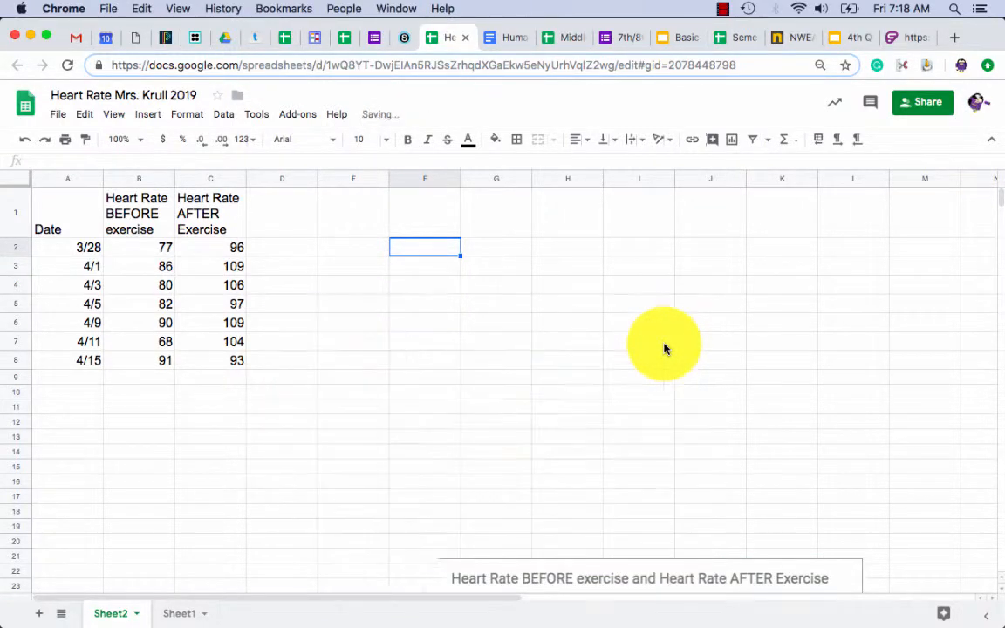
Select A1:B8 with the Date and BEFORE exercise columns and insert a chart from it.
left_click(451, 347)
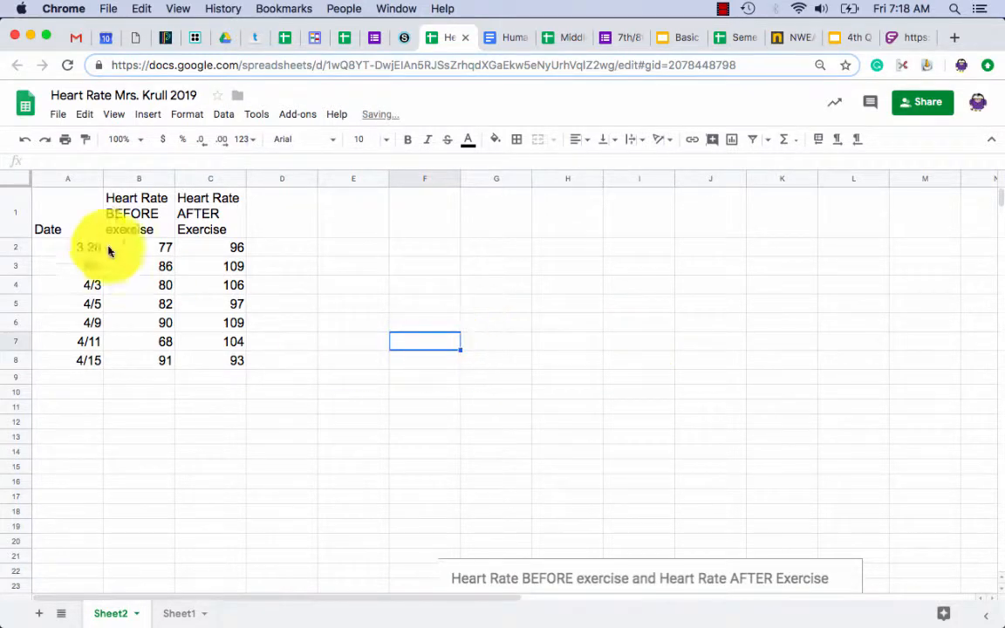
left_click(72, 223)
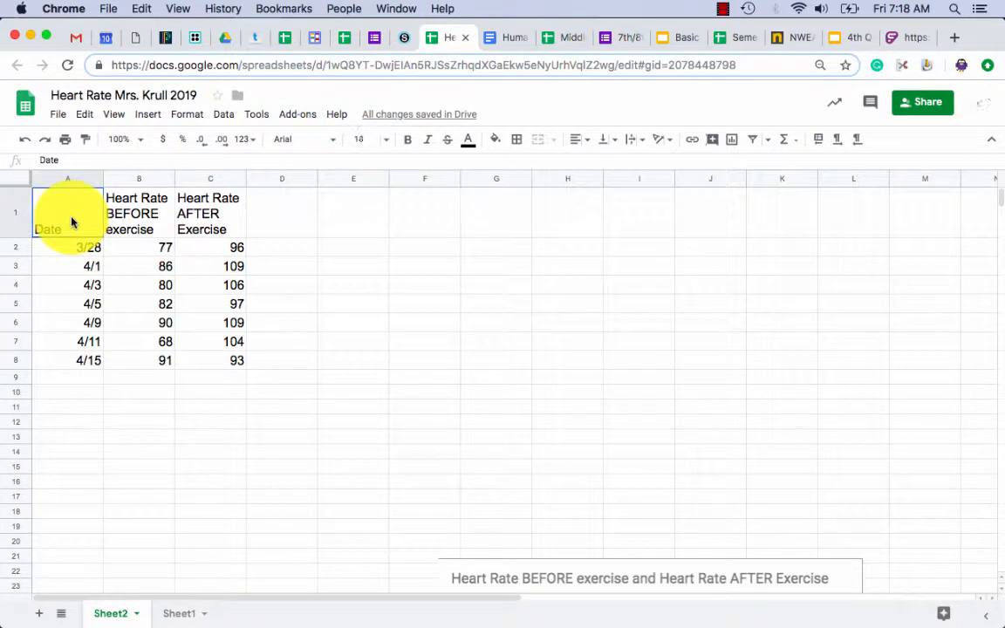
left_click_drag(73, 222, 132, 364)
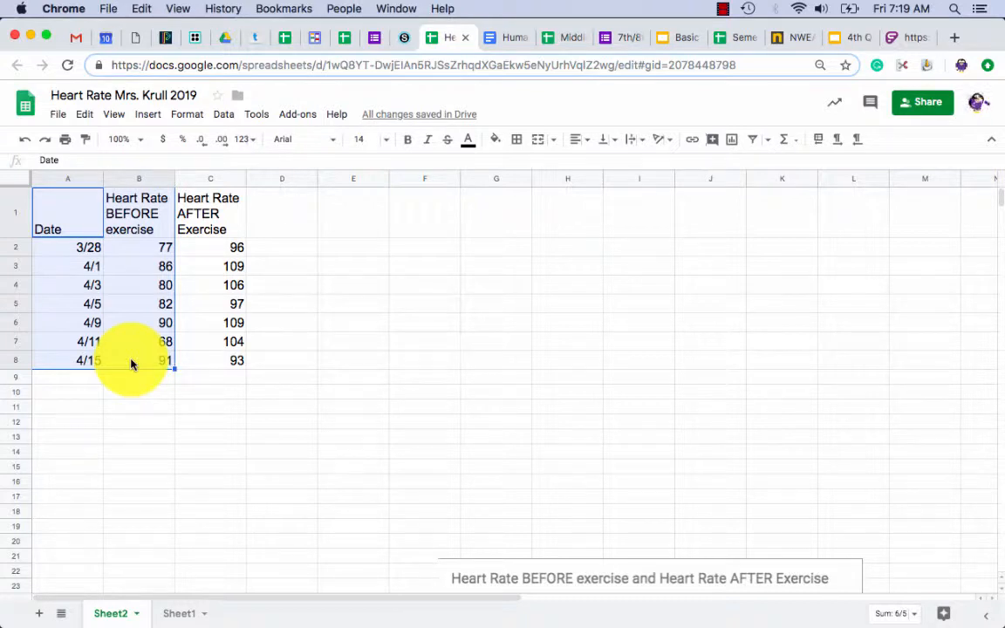
left_click(731, 145)
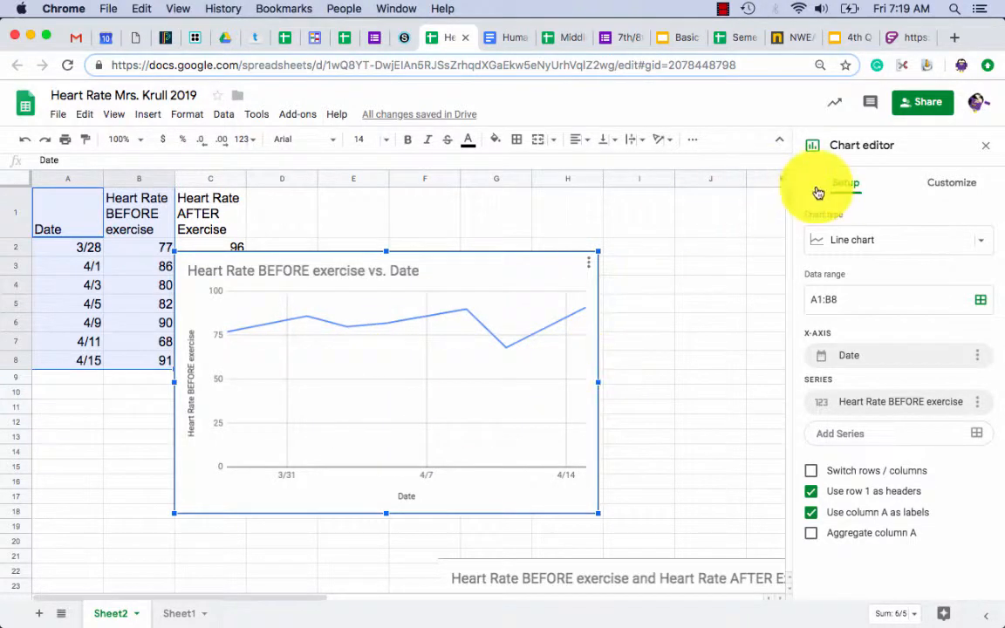
In the Customize tab of the chart editor, expand the Chart & axis titles section.
left_click(936, 185)
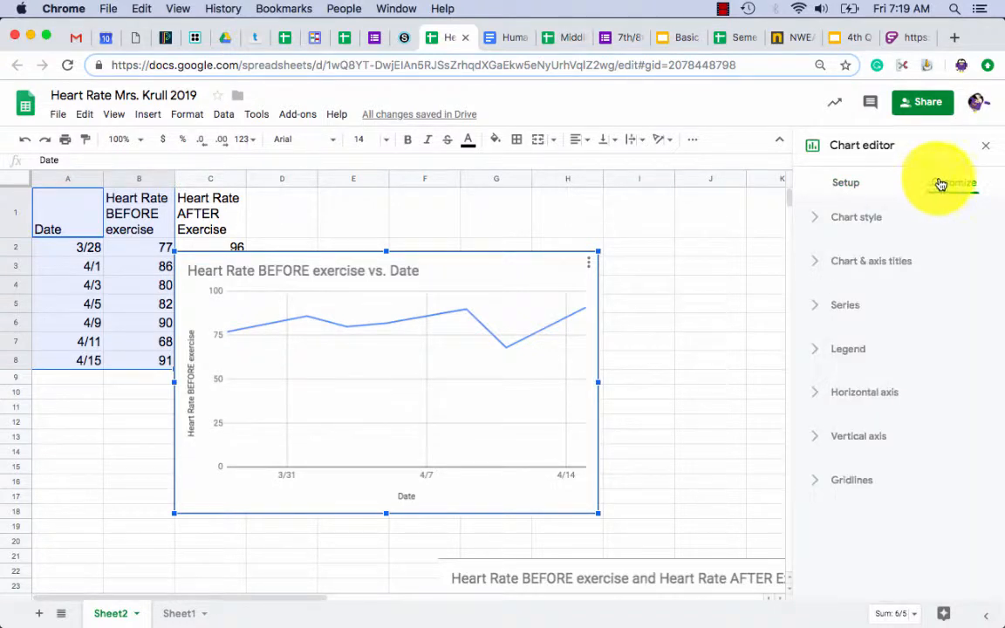
left_click(812, 219)
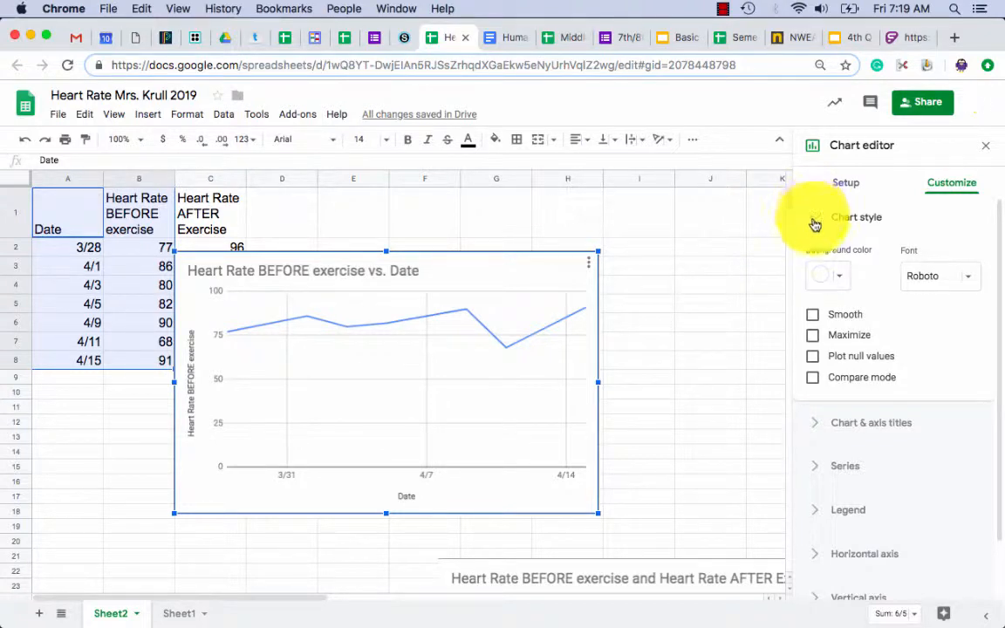
left_click(815, 222)
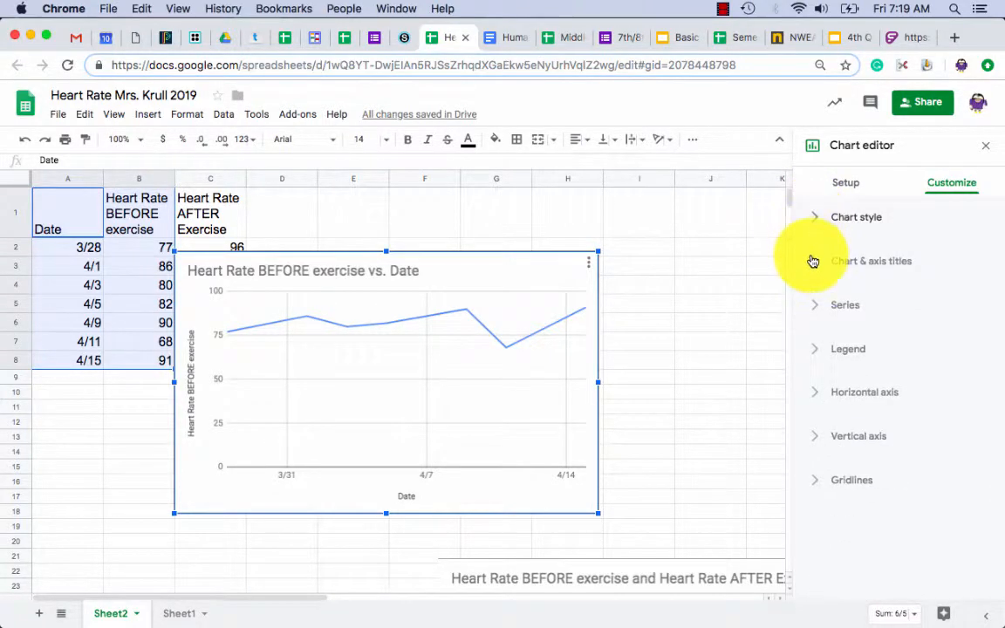
left_click(816, 264)
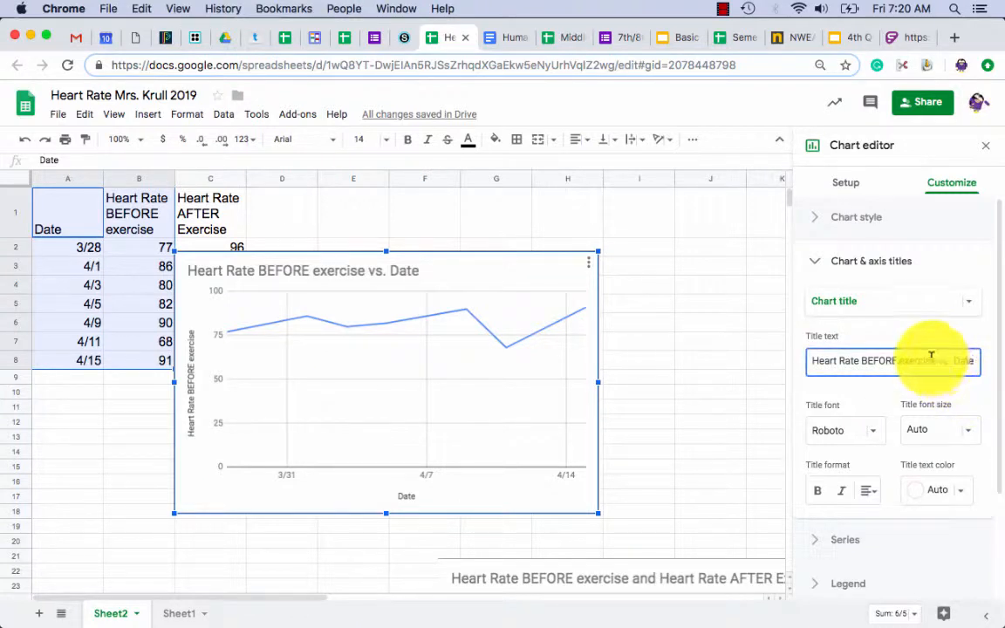
Trim the chart title to 'Heart Rate BEFORE exercise', then review the horizontal axis title 'Date'.
left_click_drag(935, 358, 990, 371)
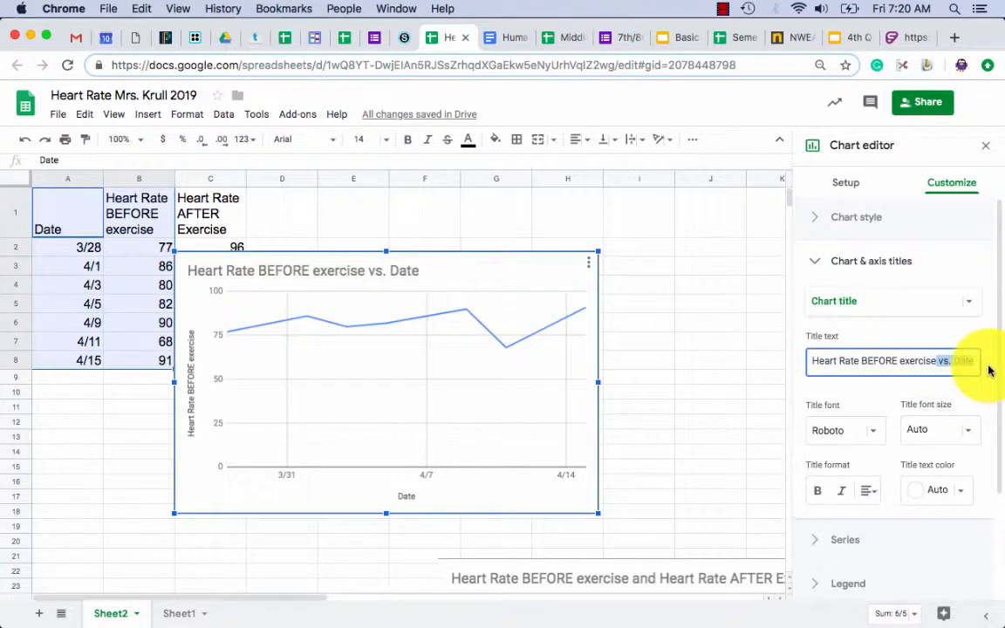
key("BackSpace")
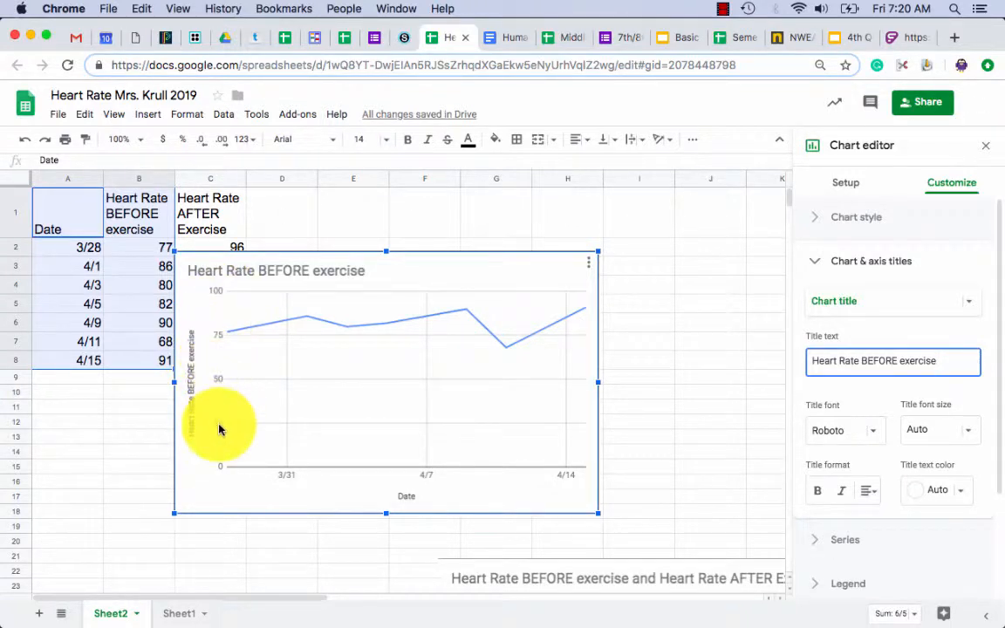
left_click(972, 306)
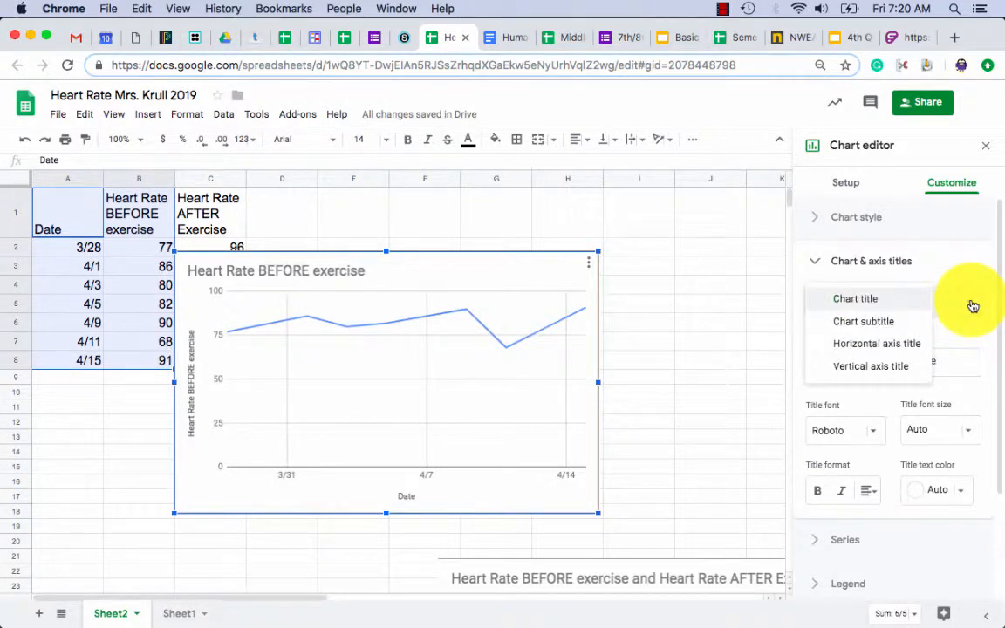
left_click(896, 347)
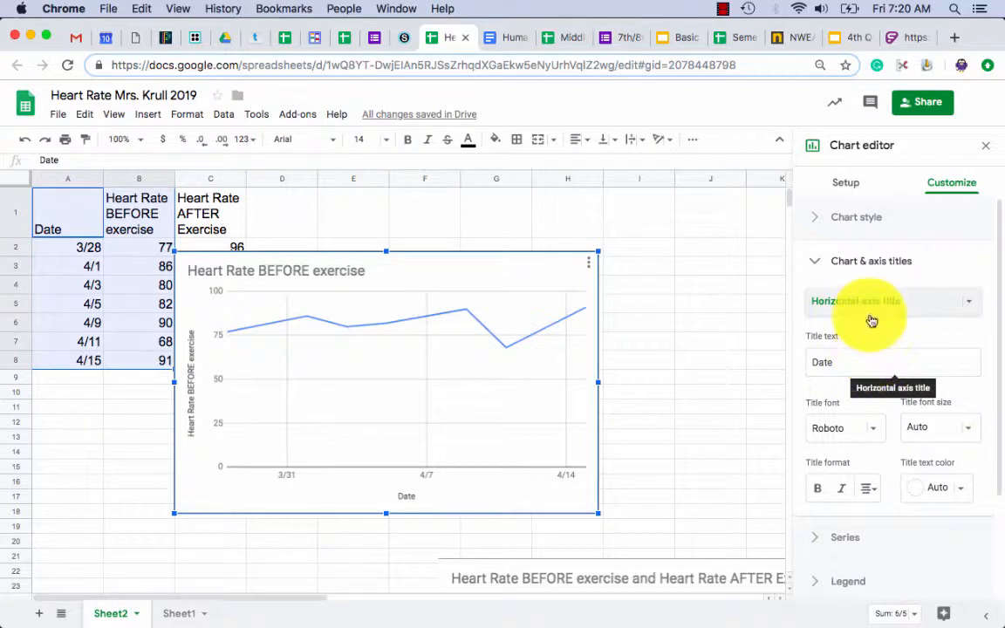
left_click(833, 360)
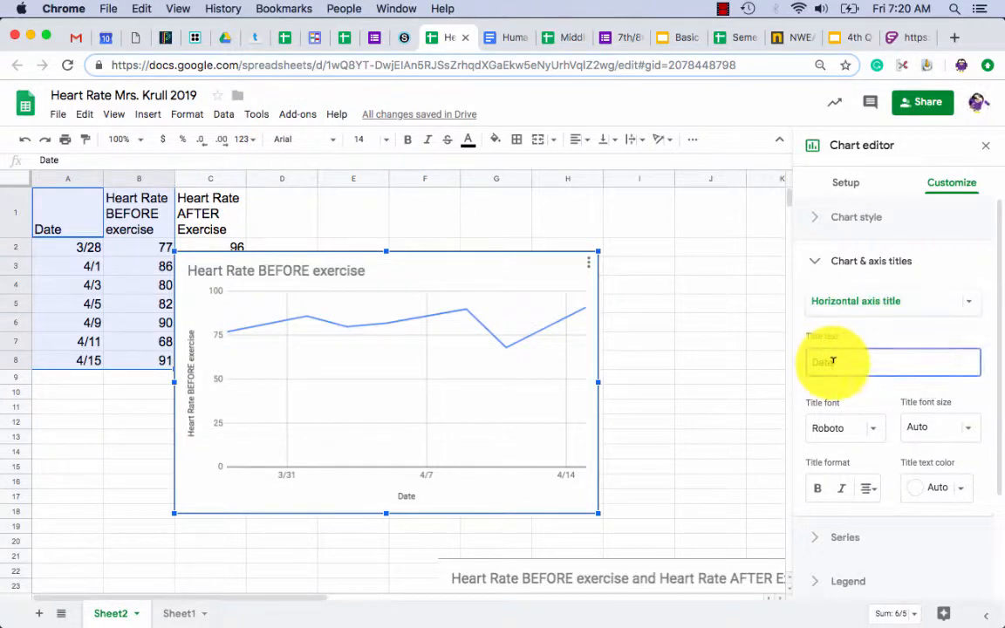
Replace the vertical axis title with 'Beats per Minute'.
left_click(864, 300)
left_click(849, 322)
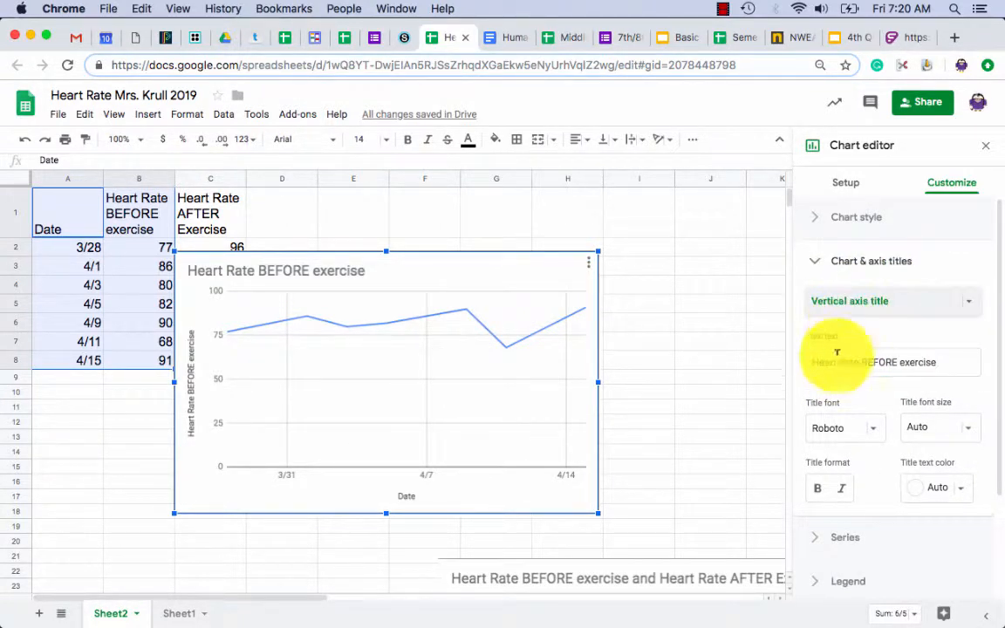
left_click_drag(929, 356, 769, 359)
key("BackSpace")
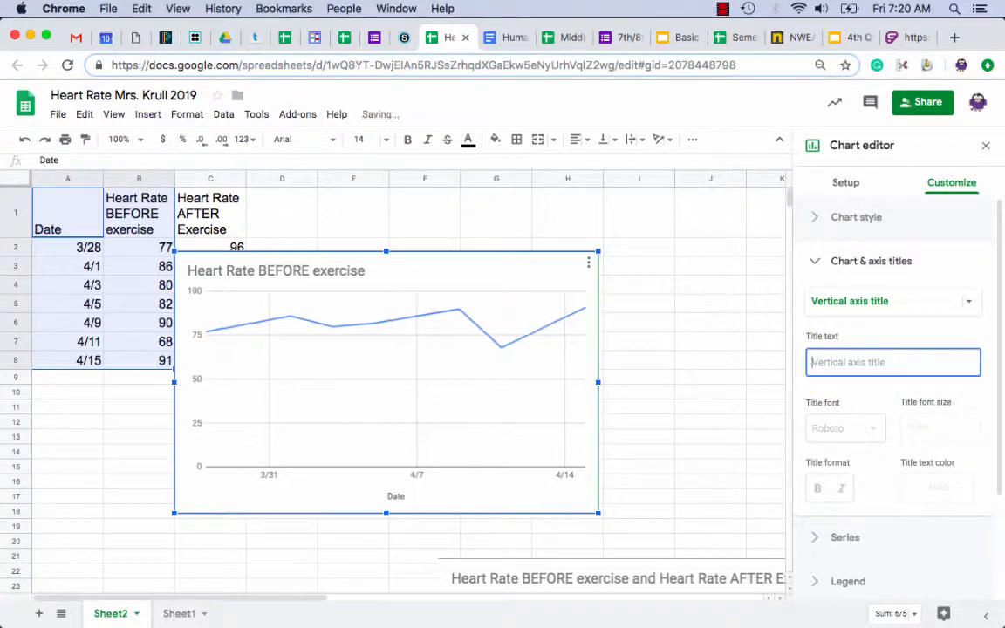
type("BR")
key("BackSpace")
type("e")
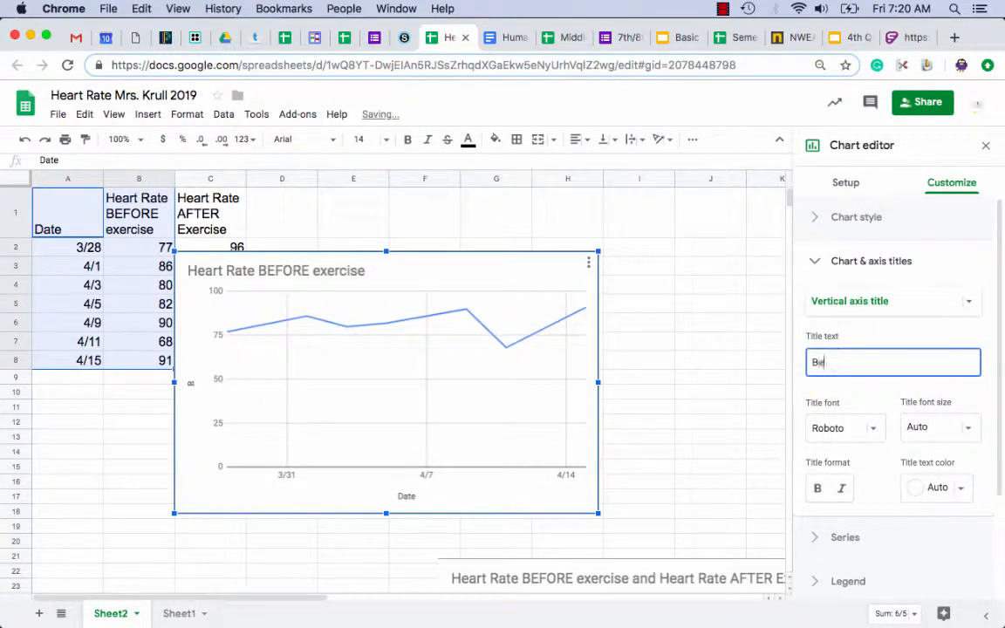
type("ats per Min")
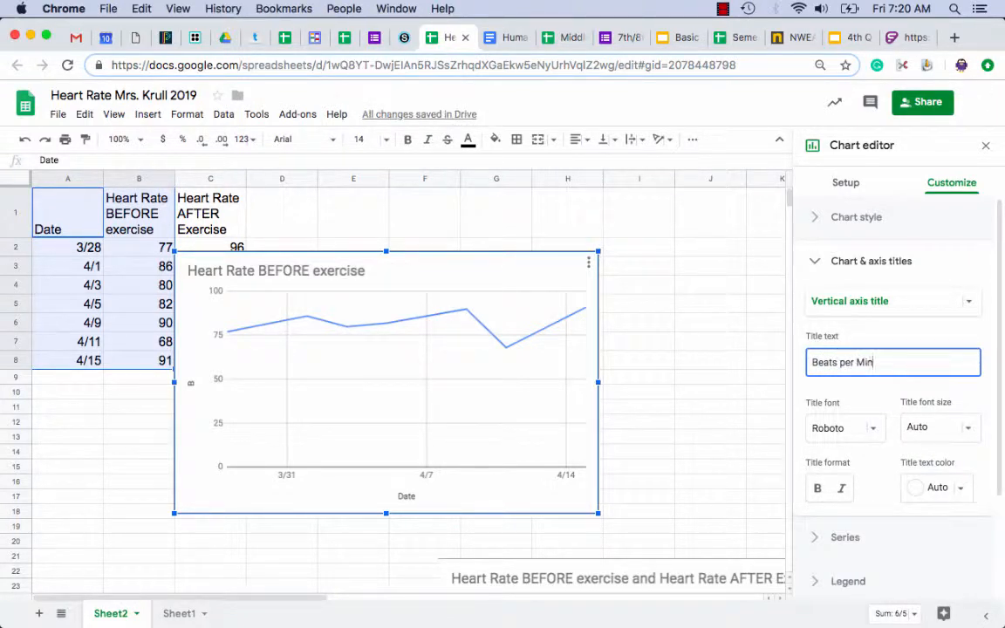
type("ute")
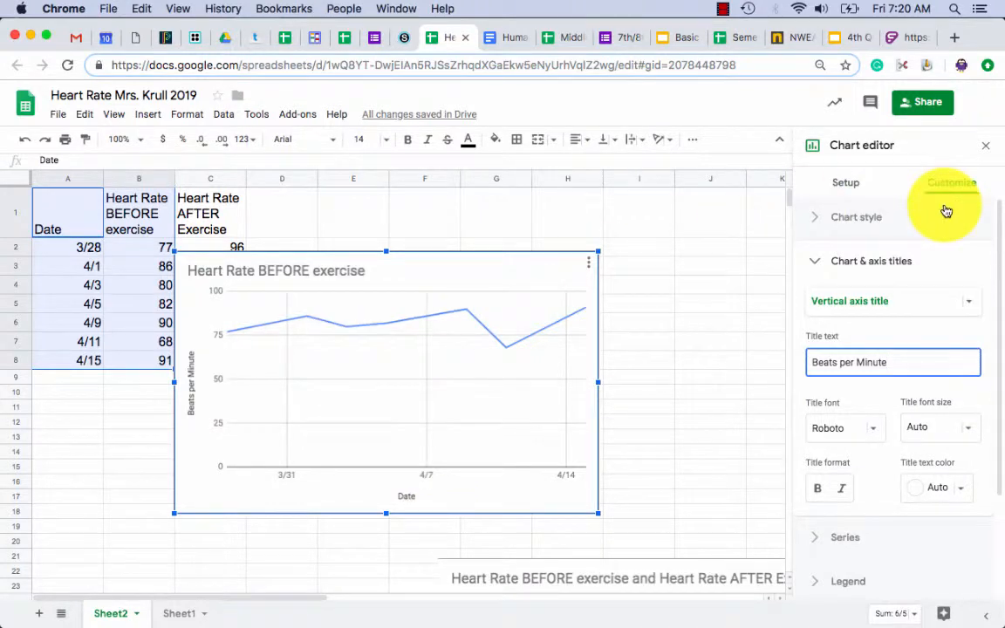
In the Series settings, make the heart-rate line pink and 4px thick.
left_click(816, 268)
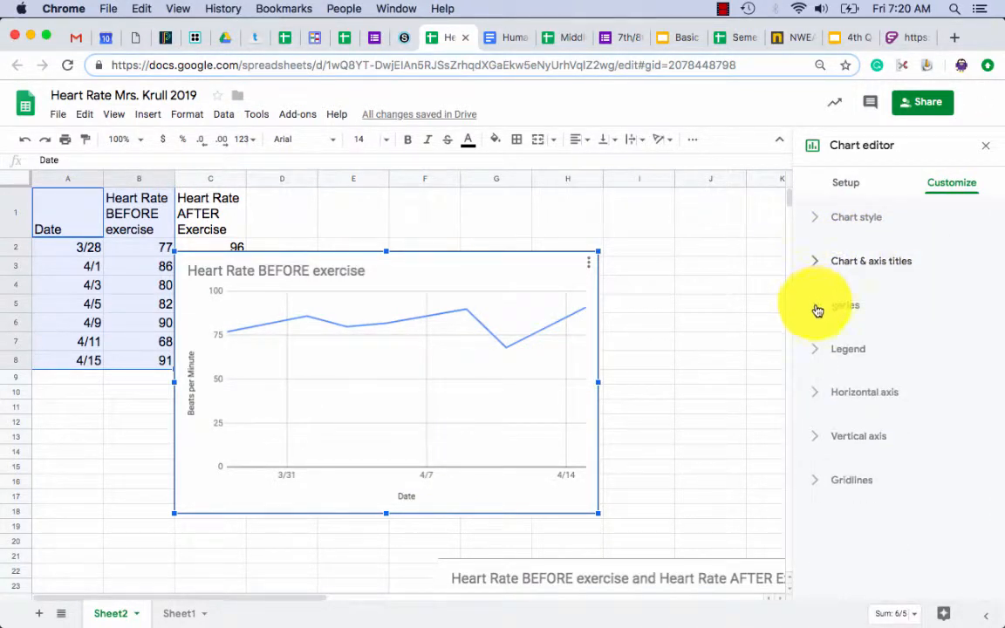
left_click(816, 307)
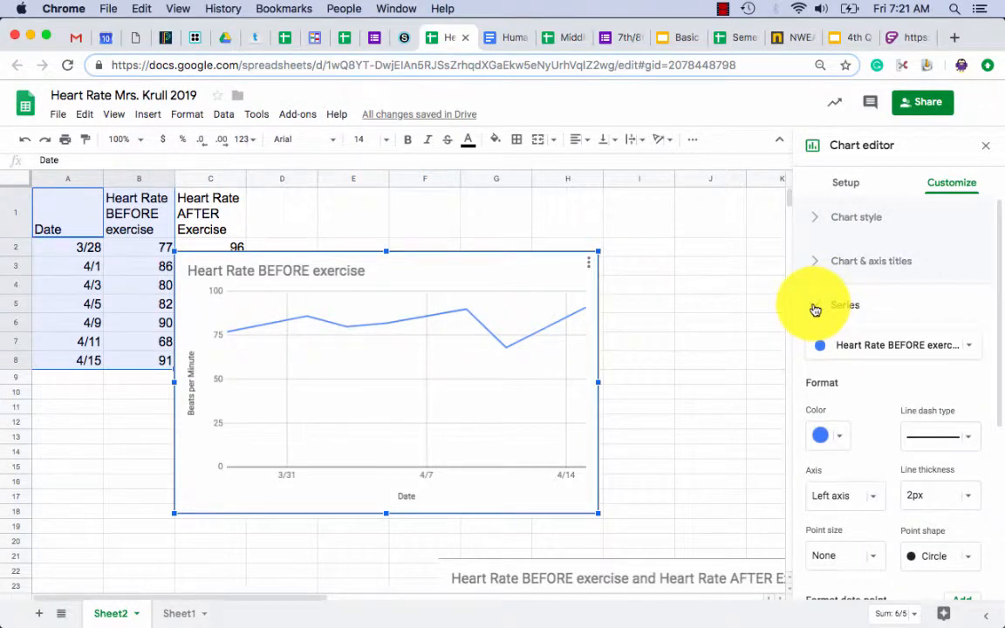
left_click(488, 334)
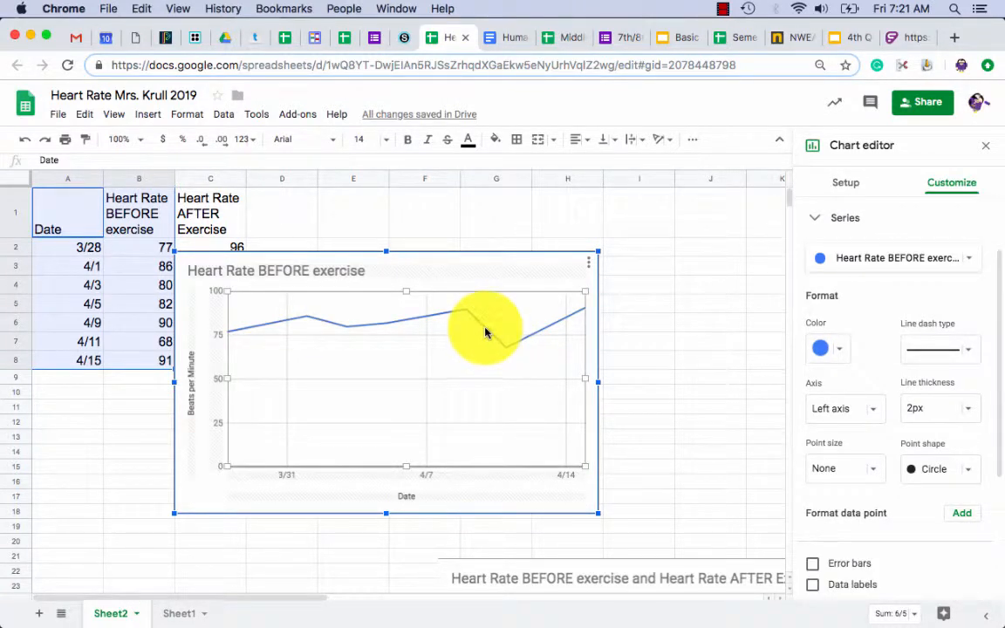
left_click(840, 349)
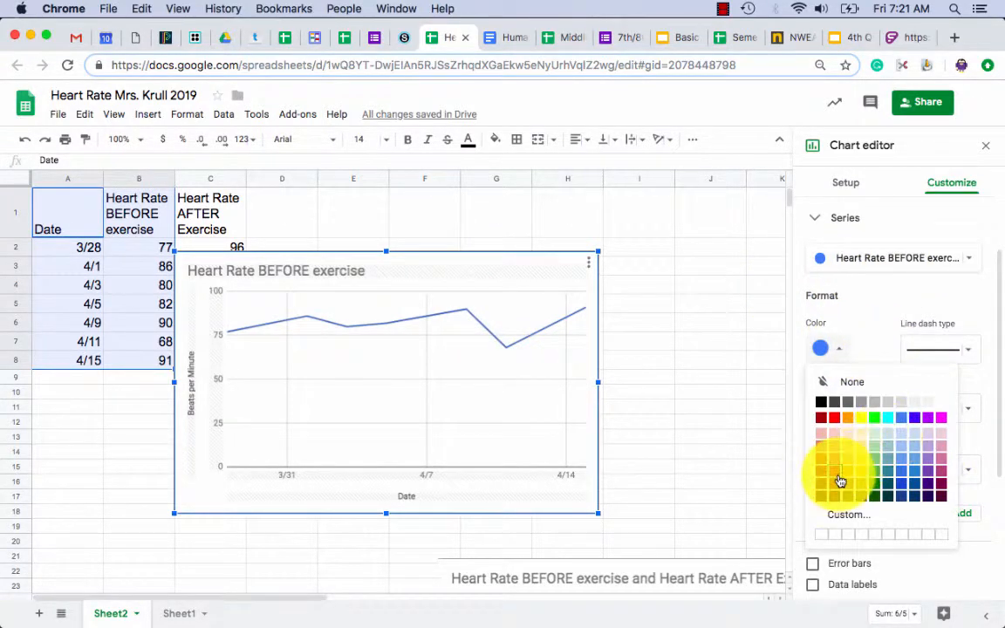
left_click(942, 460)
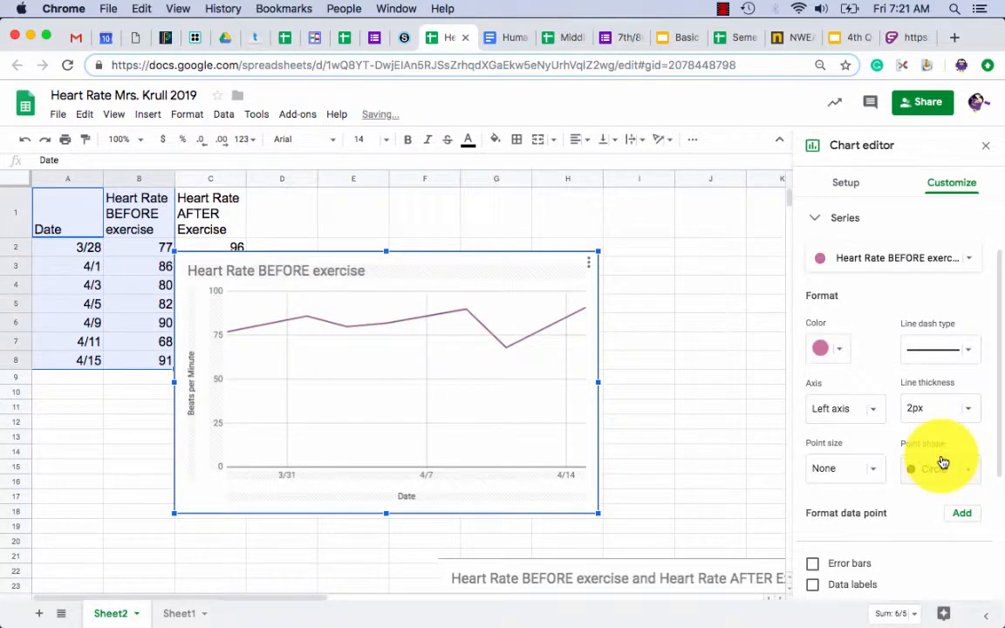
left_click(969, 409)
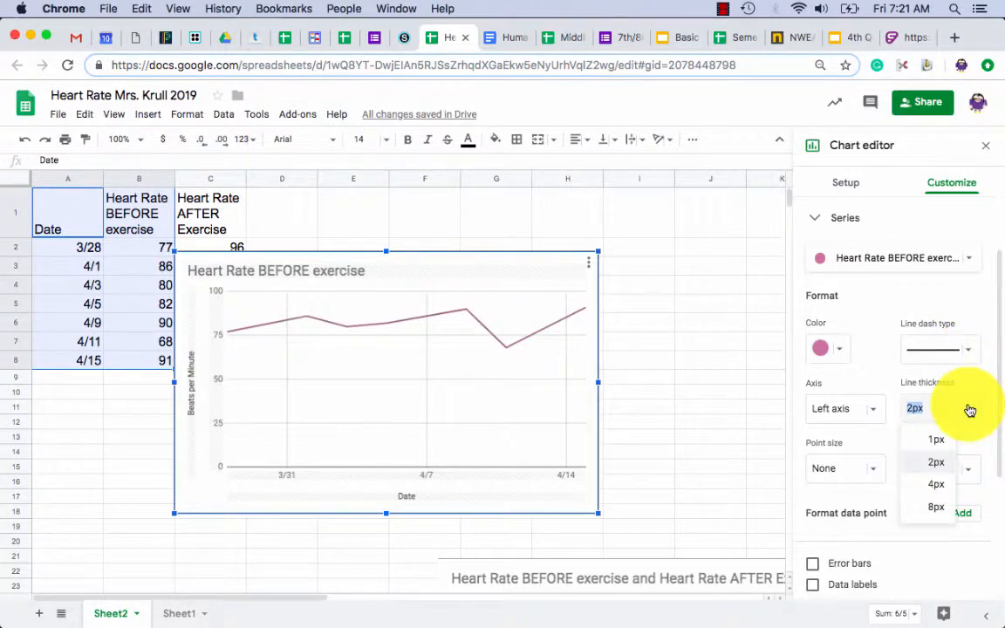
left_click(926, 485)
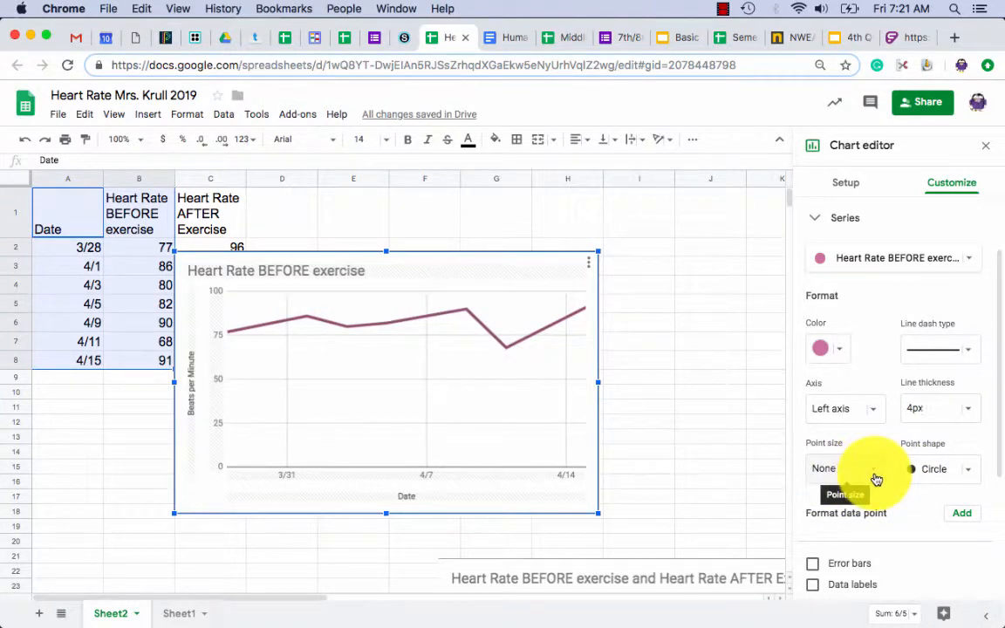
Give the line 7px data points with pentagon markers.
left_click(875, 479)
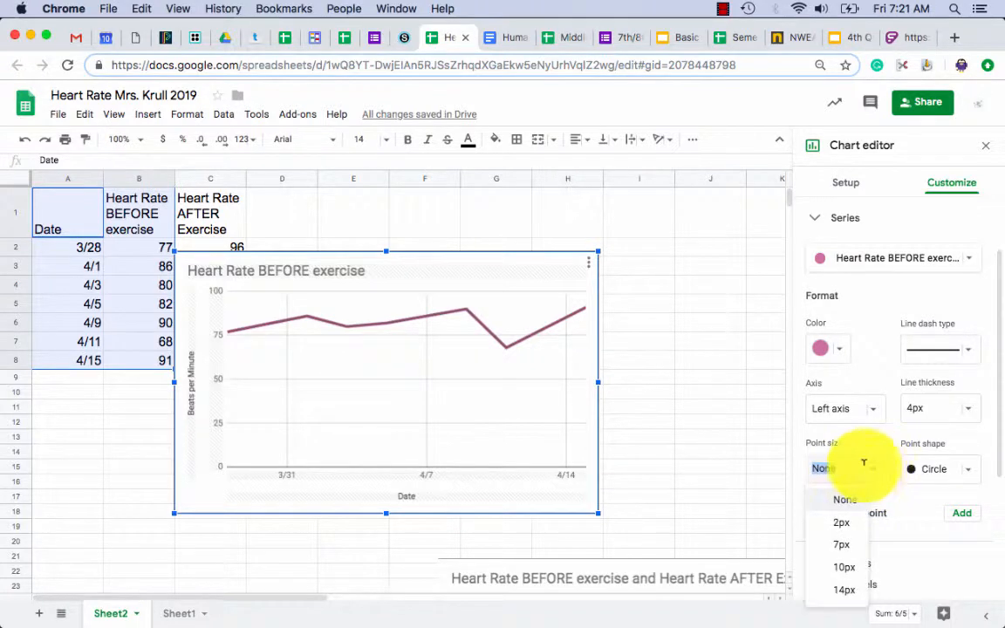
left_click(843, 527)
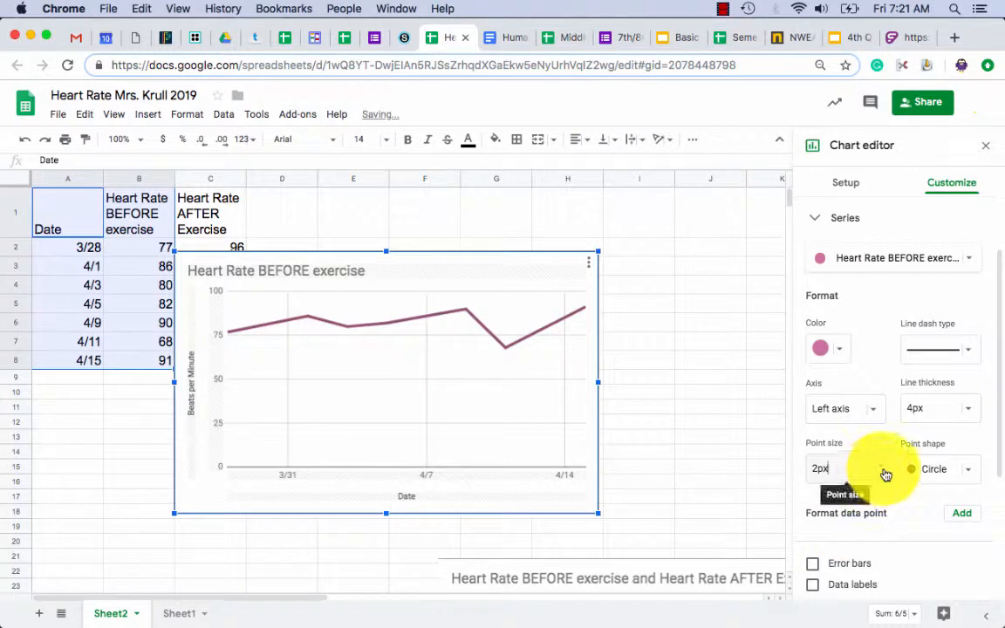
left_click(876, 485)
left_click(838, 546)
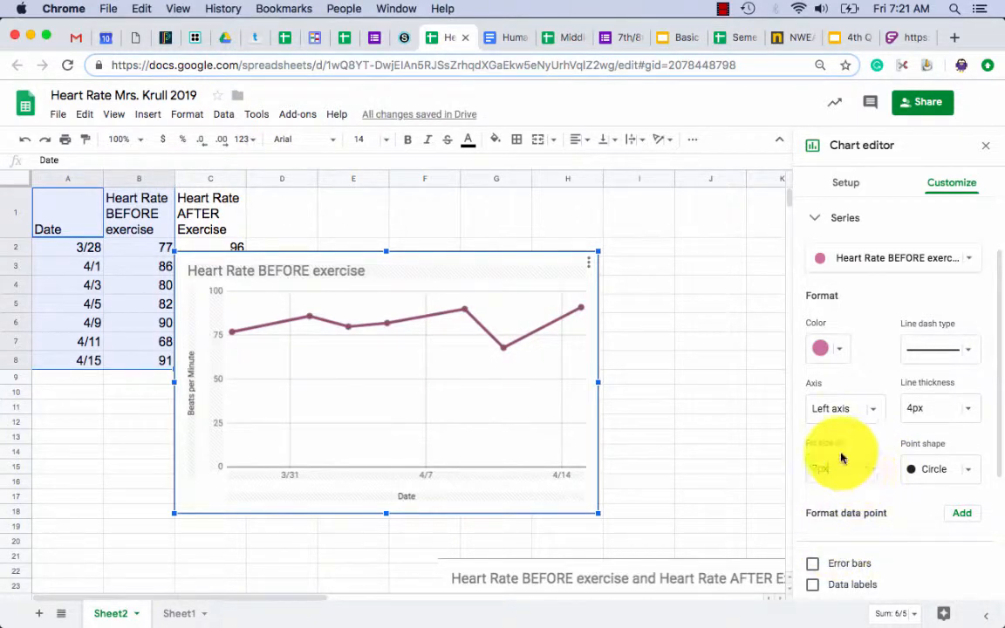
left_click(972, 470)
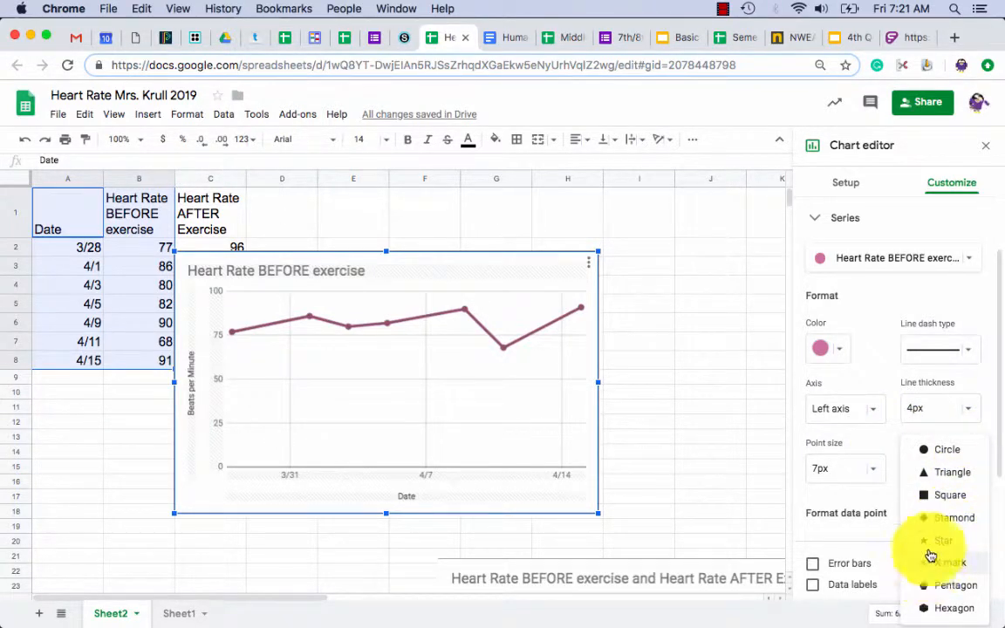
left_click(943, 472)
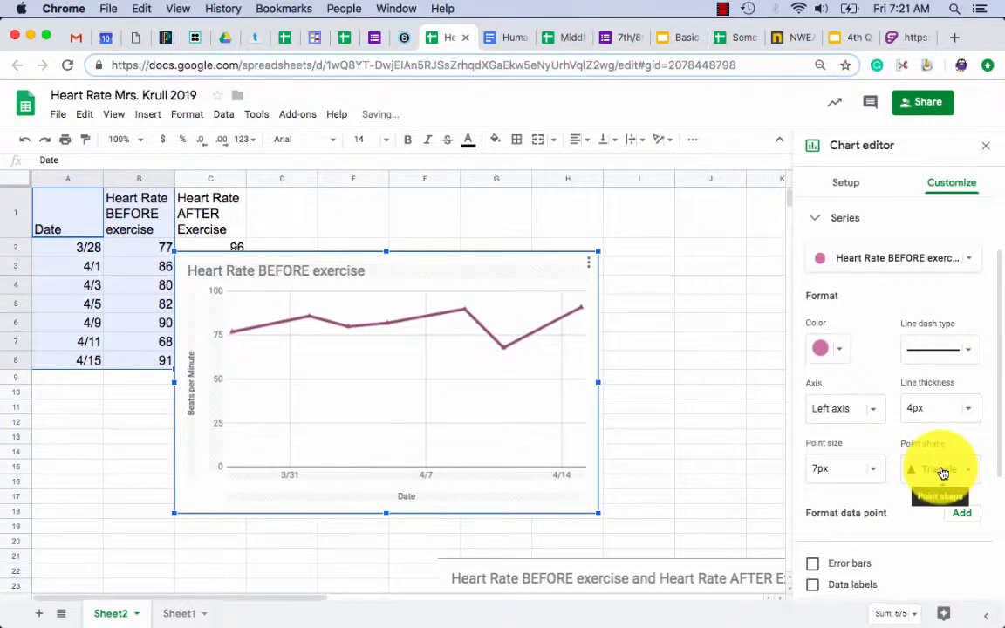
left_click(971, 472)
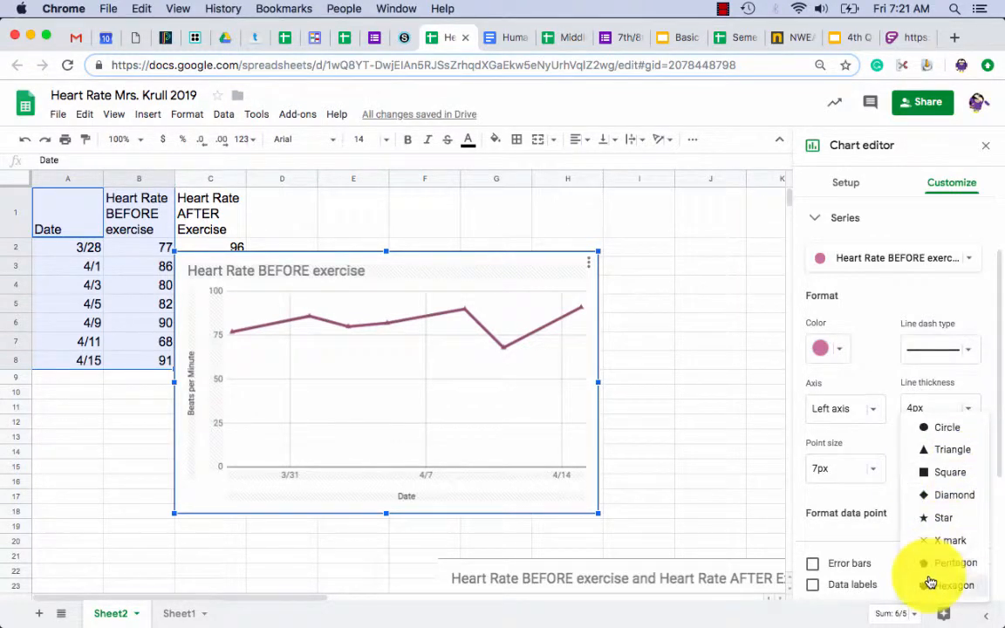
left_click(924, 565)
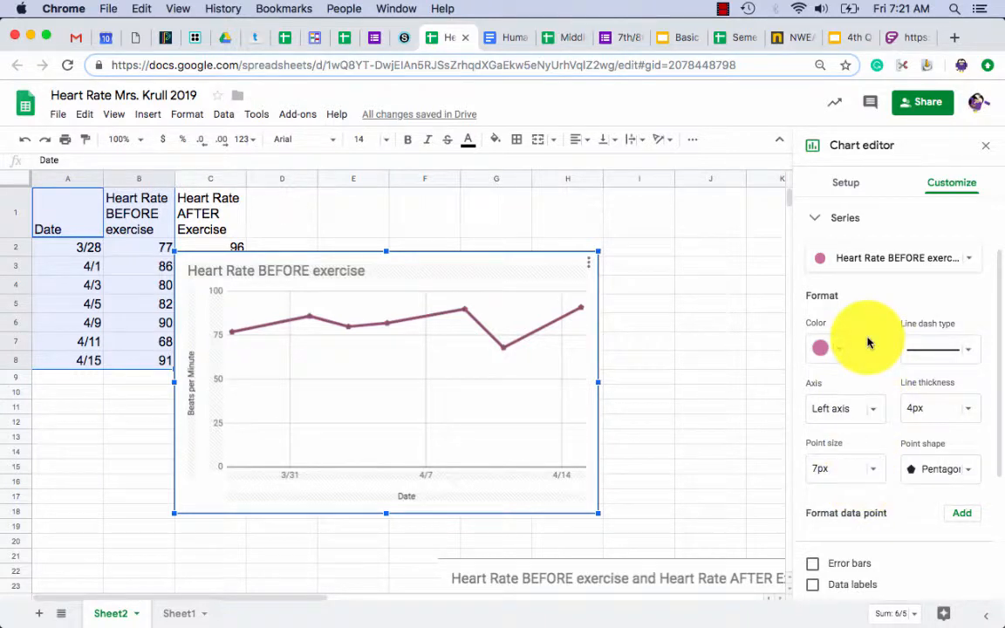
left_click(811, 220)
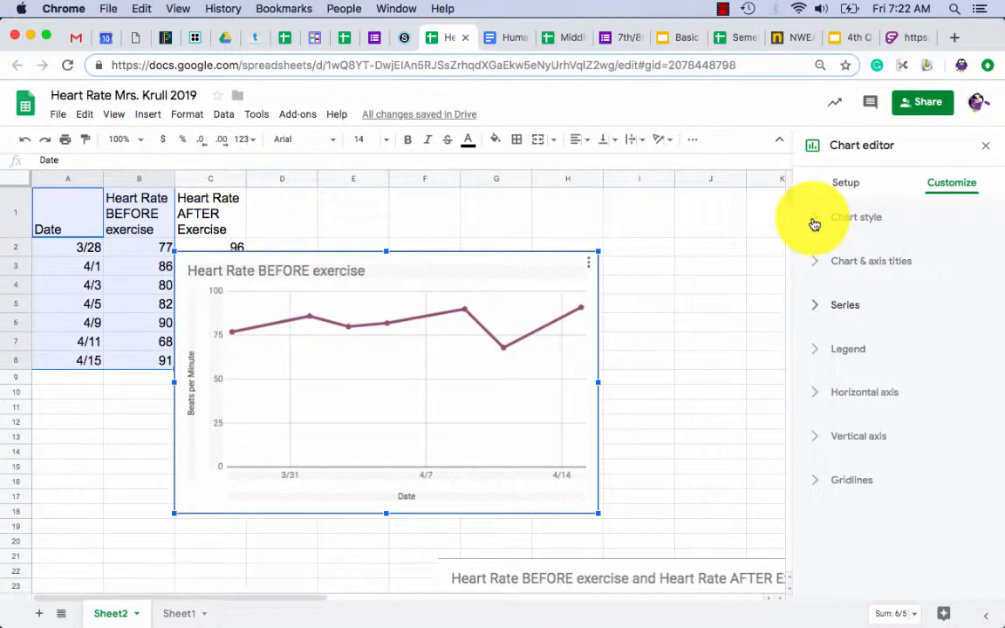
Look over the Legend settings, then expand the Horizontal axis section.
left_click(815, 354)
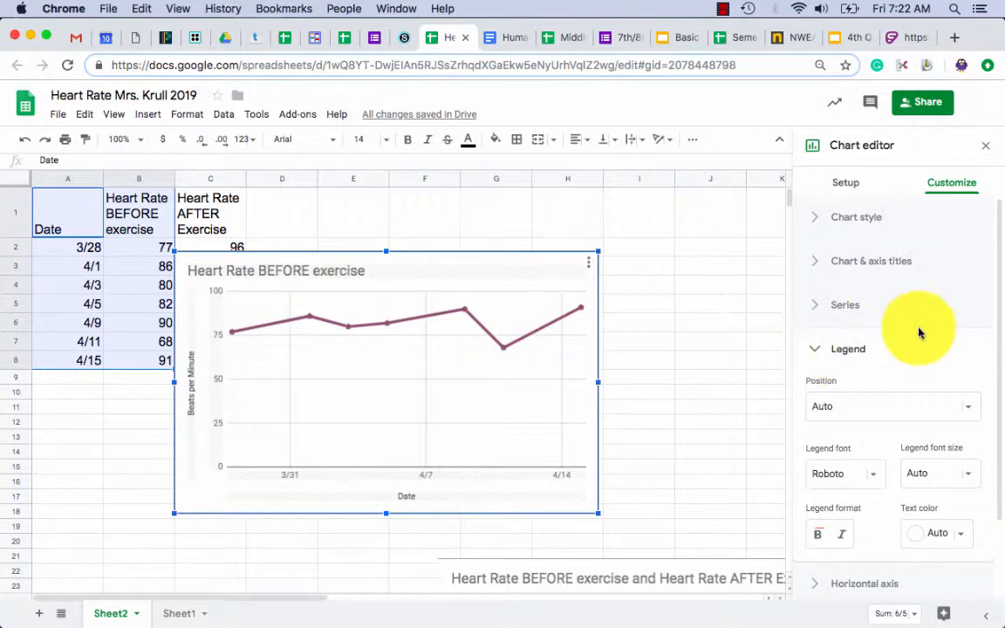
scroll(918, 332, "down", 1)
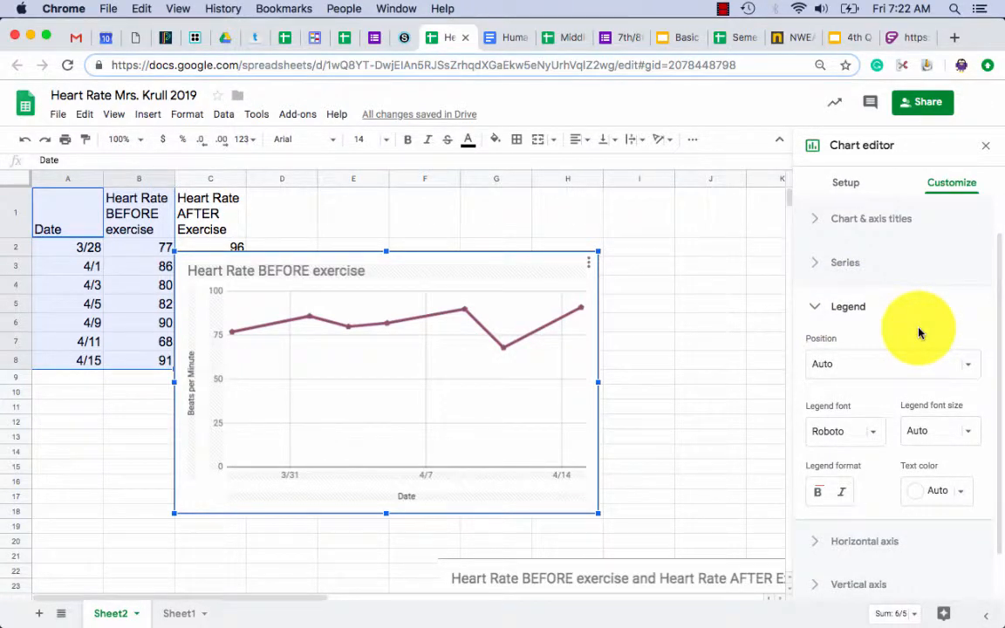
left_click(818, 312)
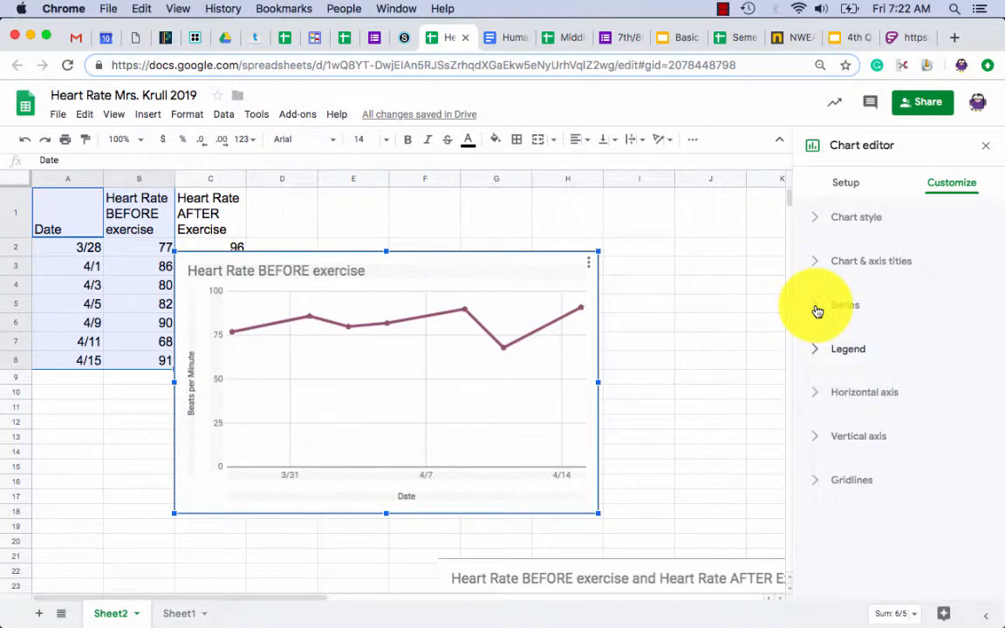
left_click(815, 399)
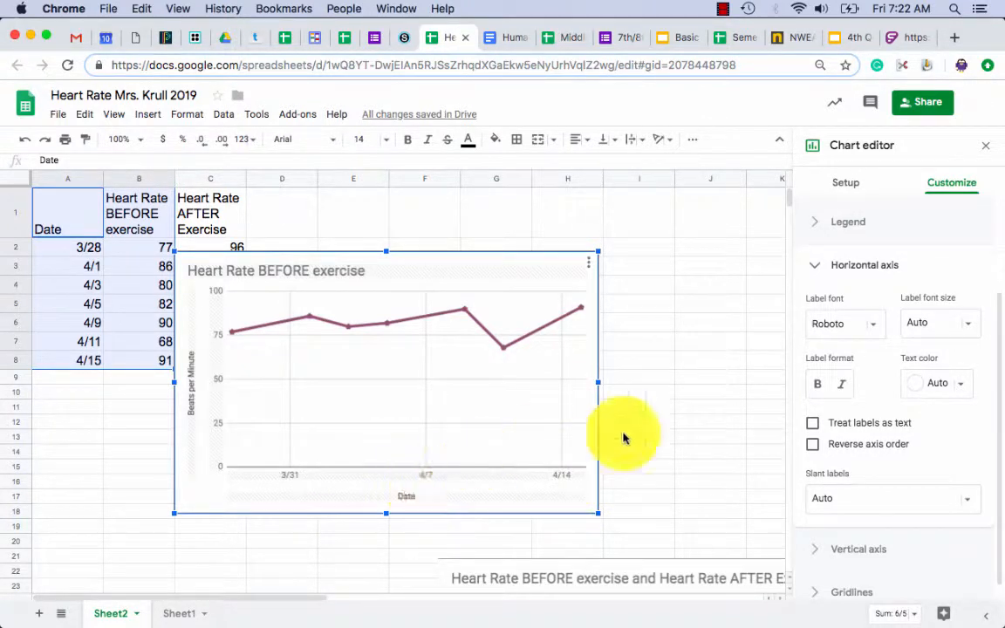
Treat horizontal axis labels as text so every date shows, slanted at 30°.
left_click(812, 424)
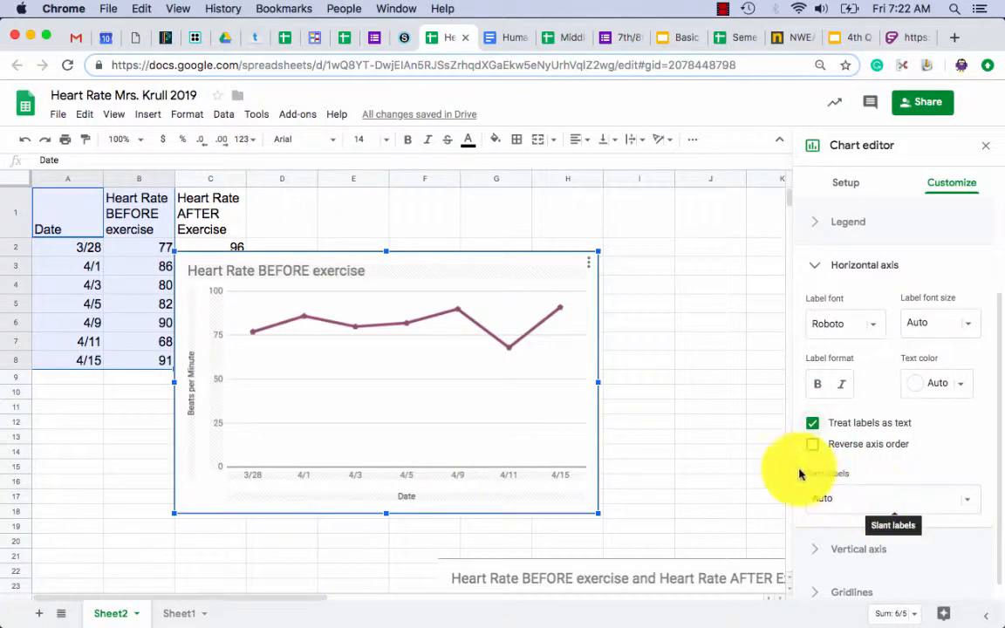
left_click(969, 500)
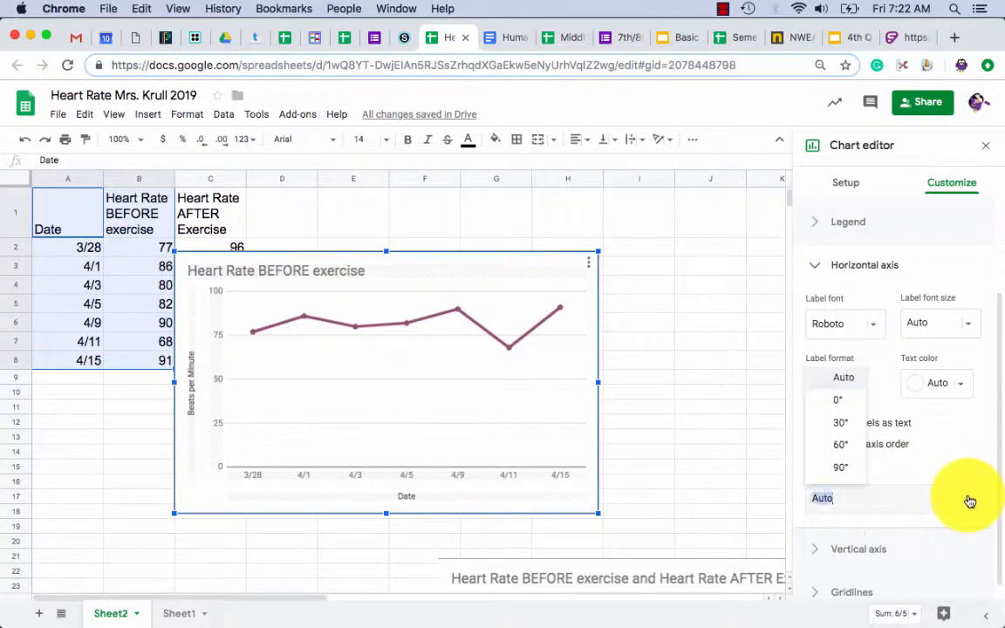
left_click(838, 423)
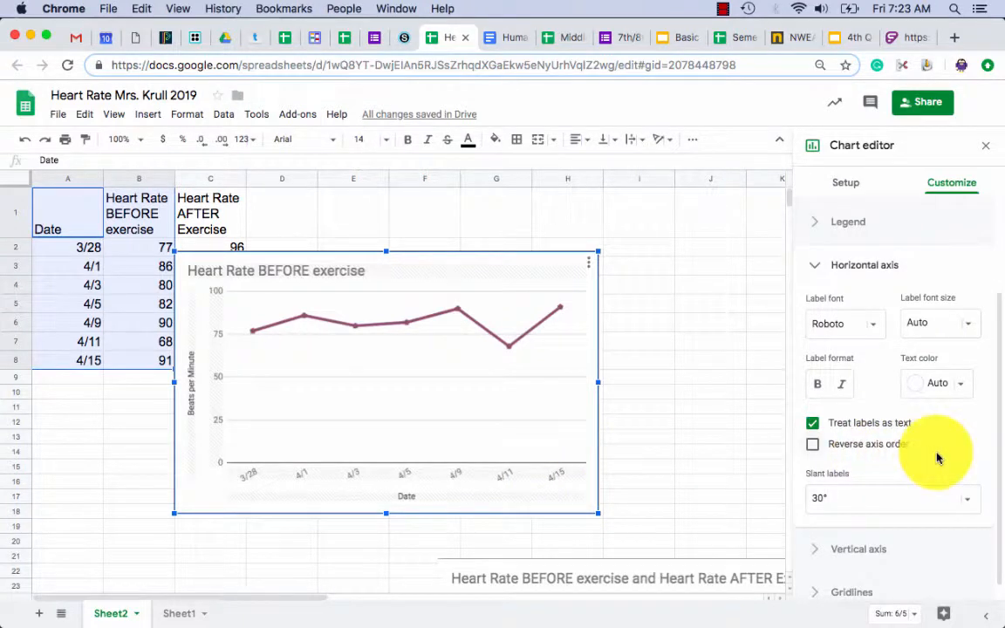
left_click(813, 266)
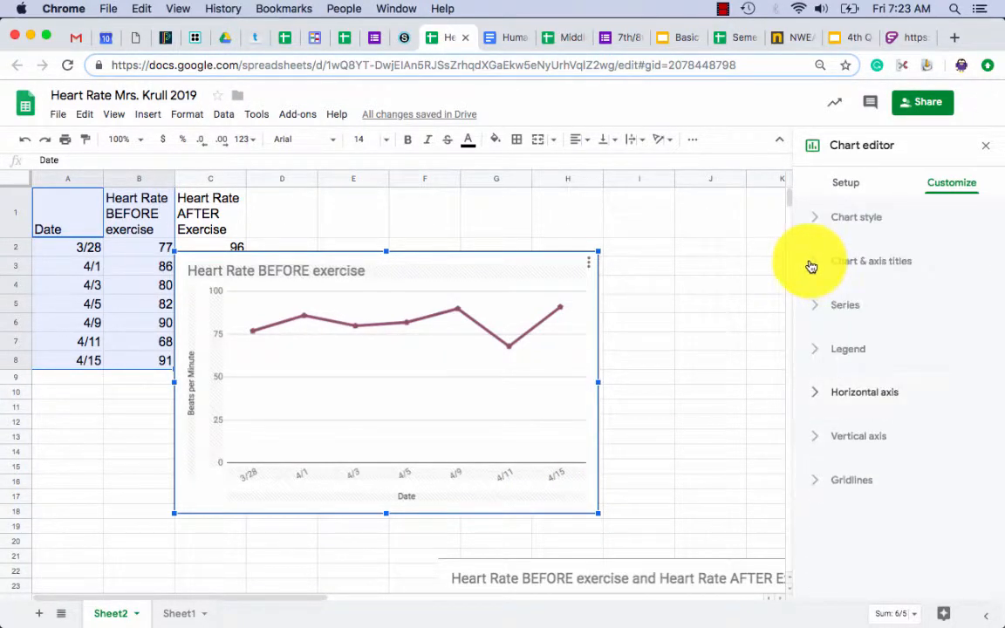
left_click(814, 437)
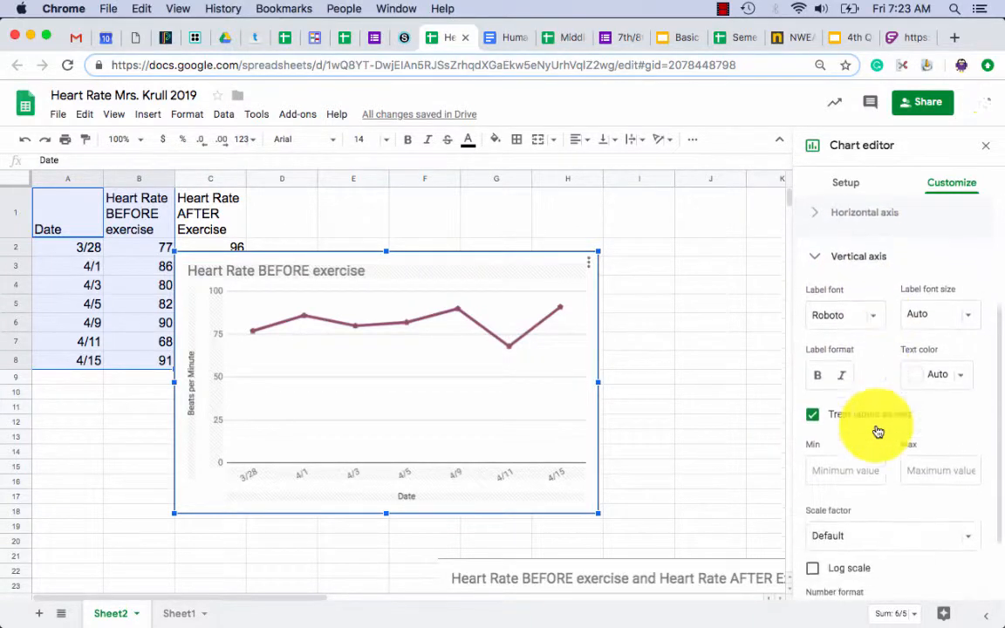
scroll(899, 444, "down", 2)
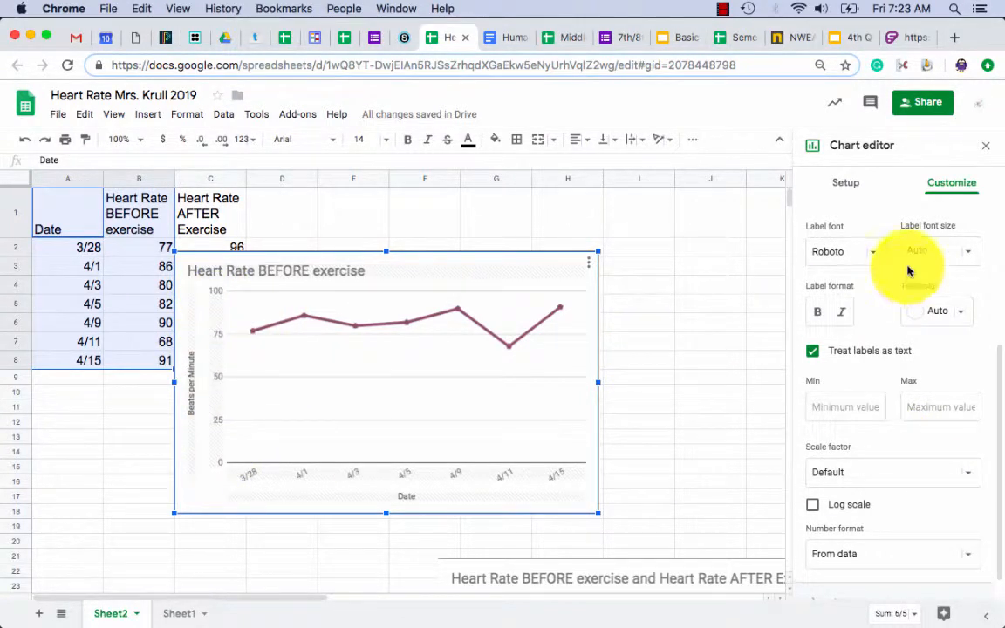
scroll(851, 359, "up", 3)
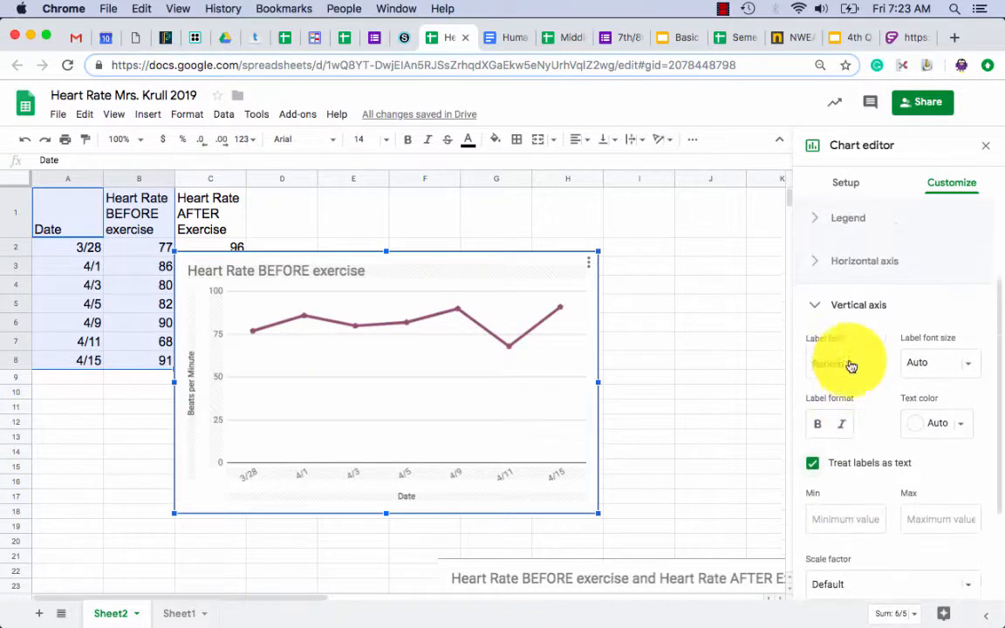
left_click(813, 310)
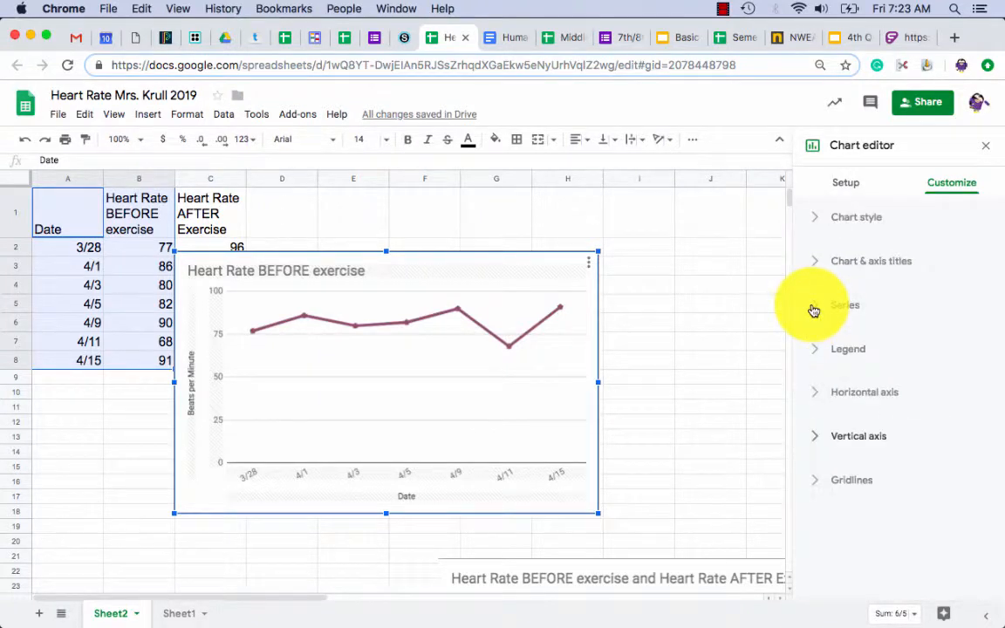
left_click(817, 485)
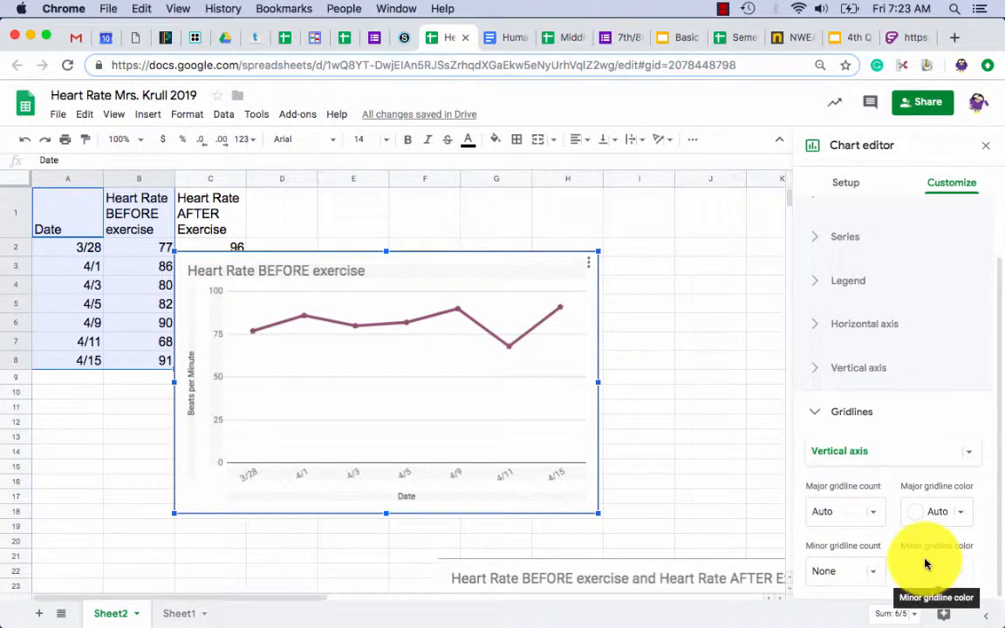
left_click(815, 414)
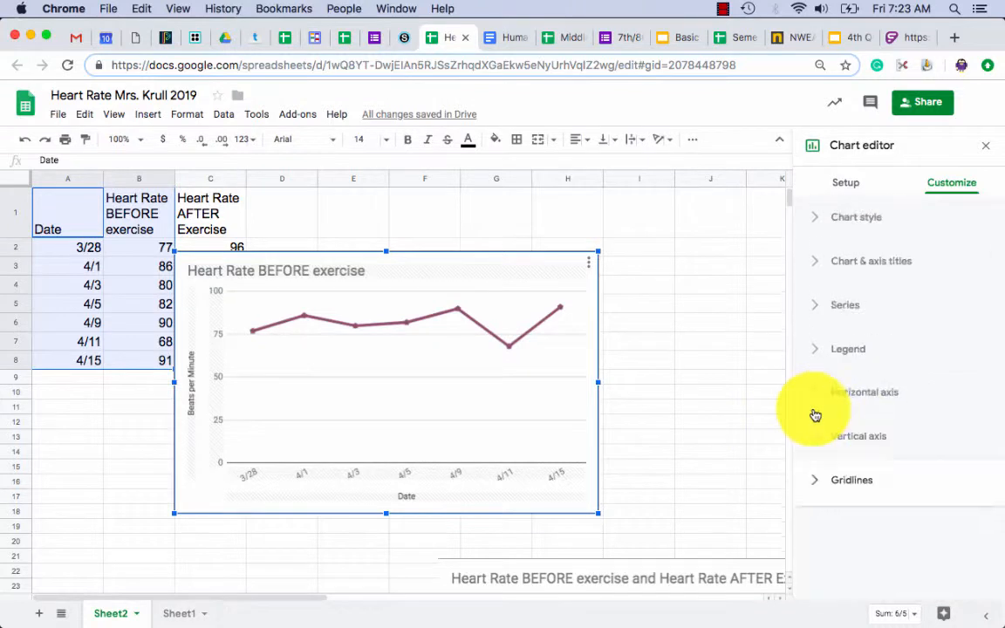
Turn on data labels for the heart-rate line so each point shows its value.
left_click(523, 340)
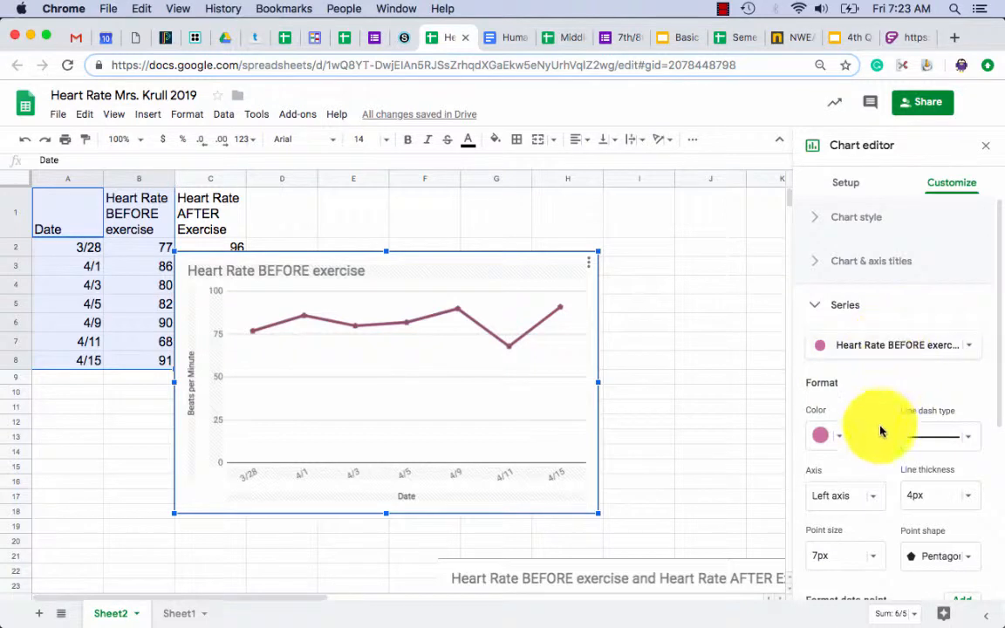
scroll(881, 431, "down", 5)
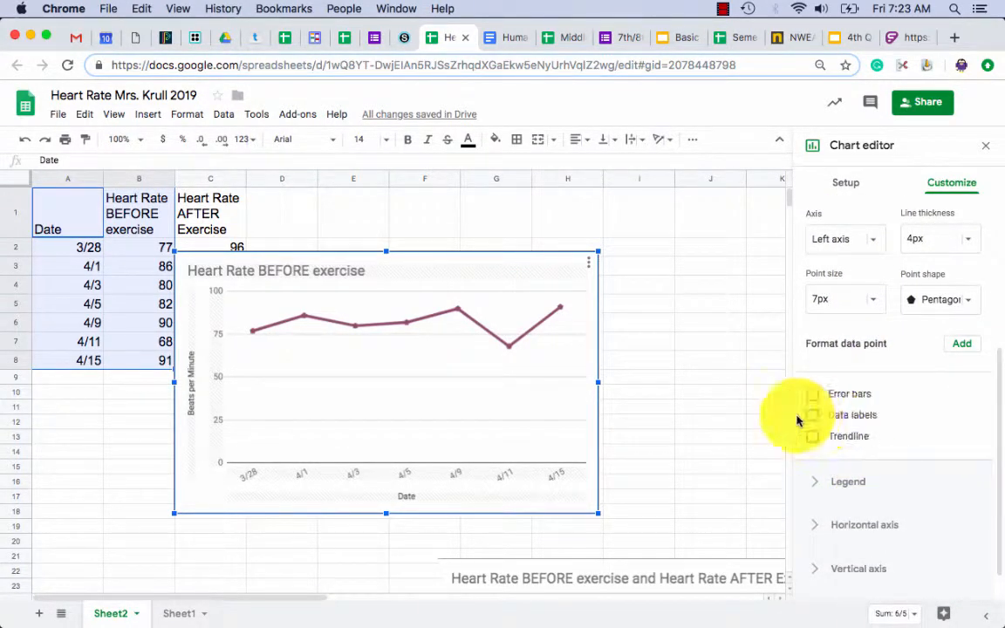
left_click(812, 415)
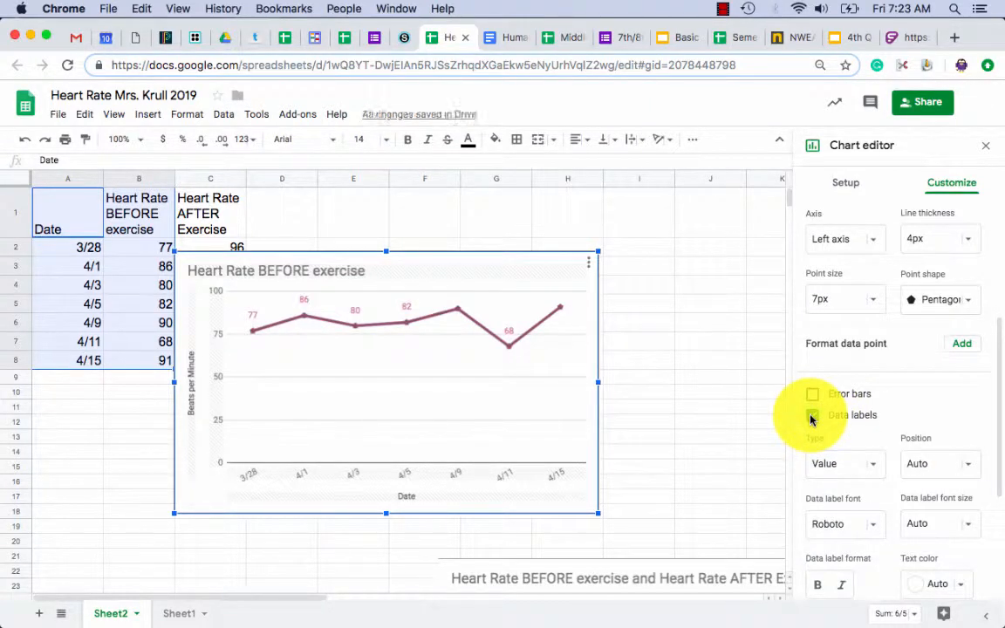
scroll(910, 417, "down", 2)
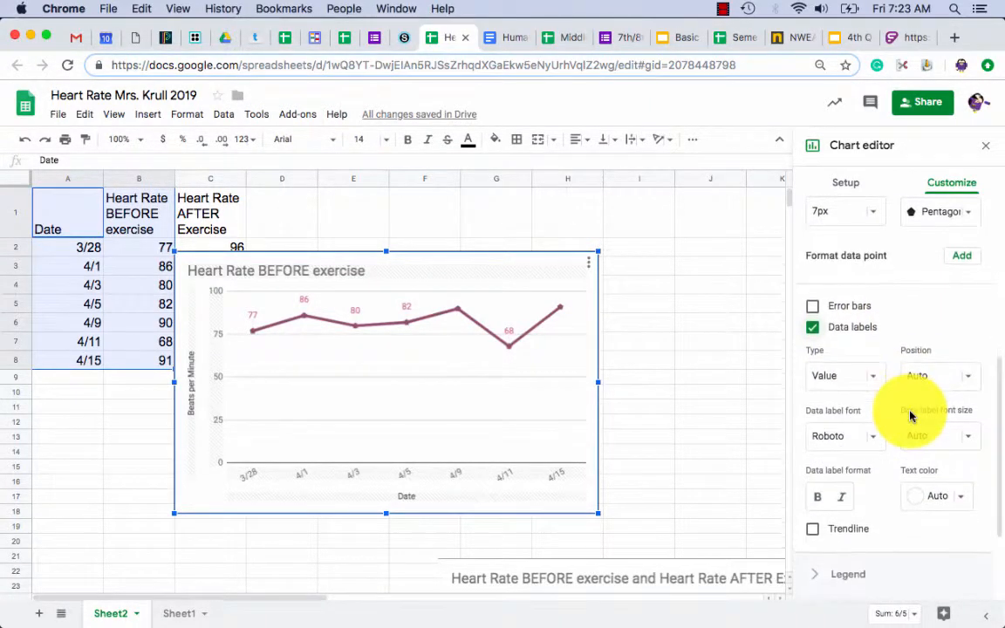
mouse_move(563, 310)
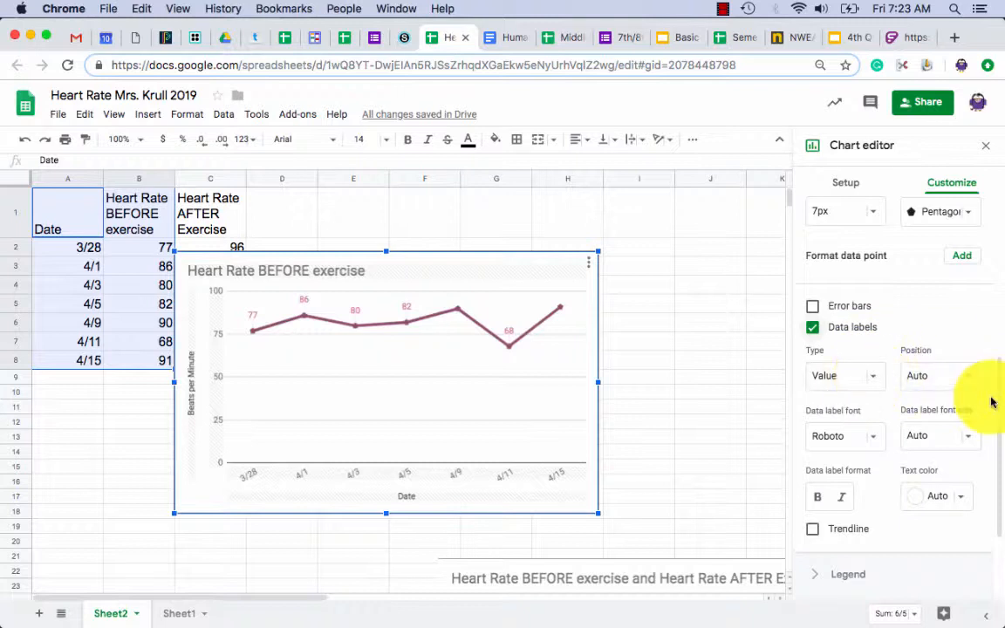
Set the data label position to Below, then deselect the chart.
left_click(969, 375)
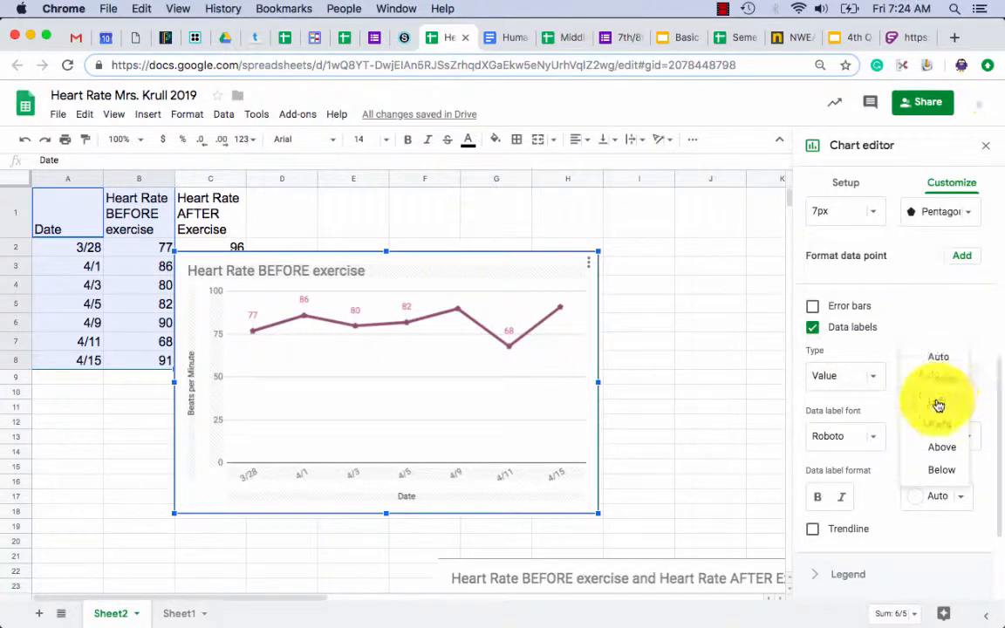
left_click(932, 402)
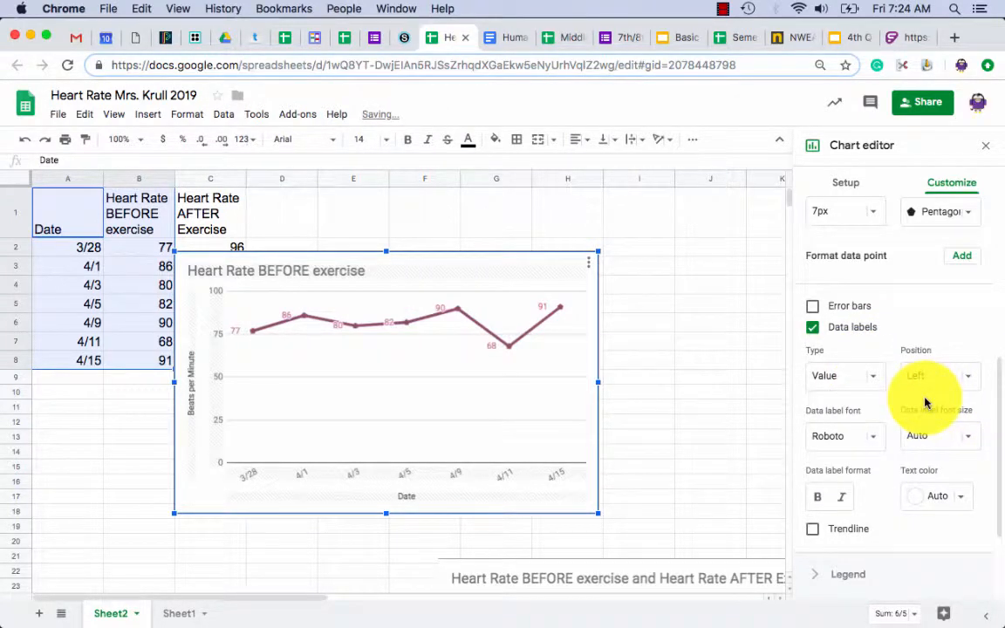
left_click(969, 376)
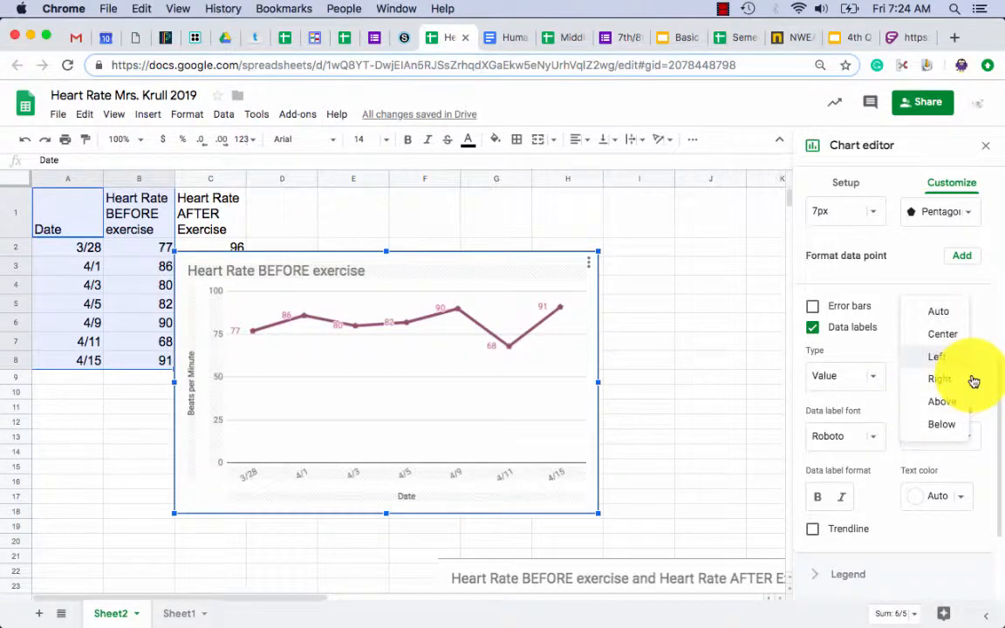
left_click(943, 336)
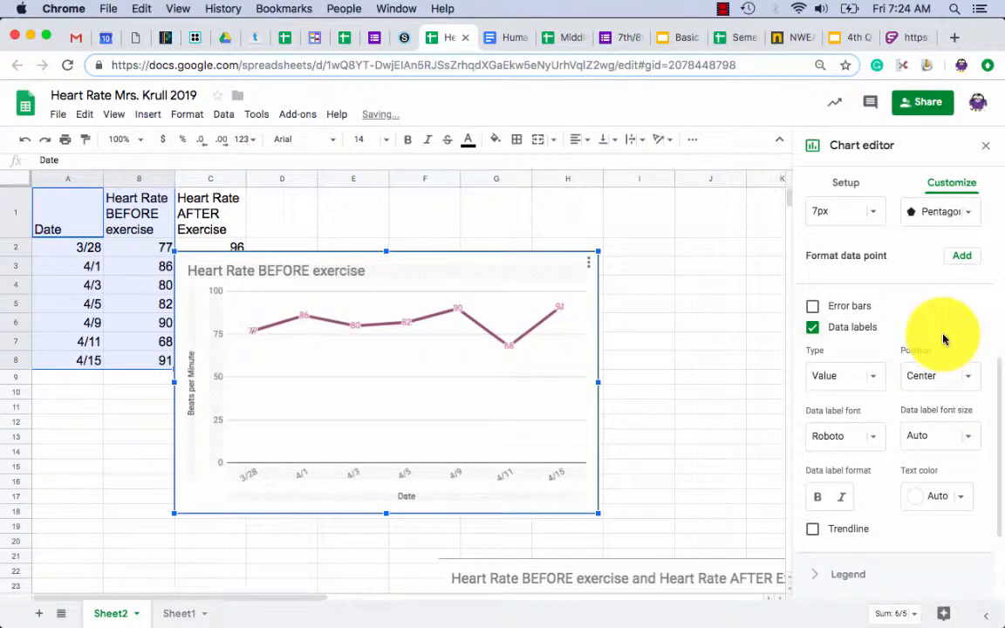
left_click(968, 378)
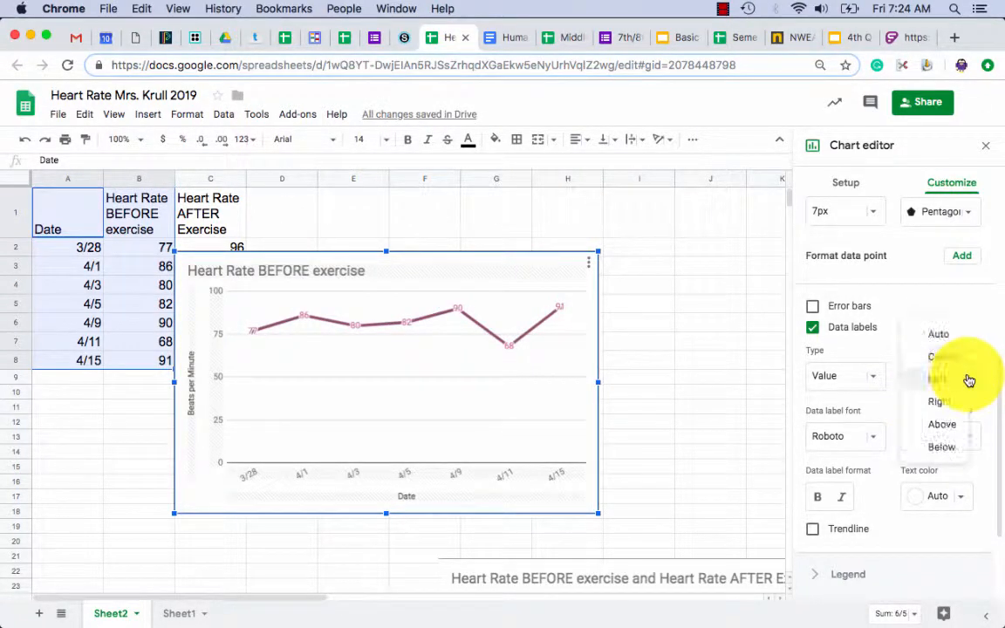
left_click(945, 433)
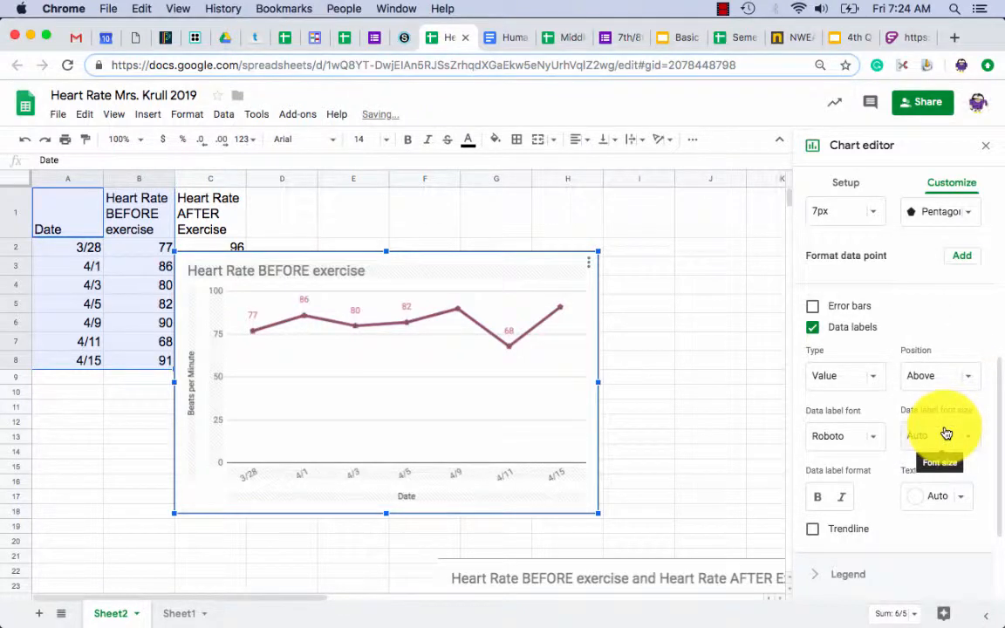
left_click(972, 375)
left_click(935, 389)
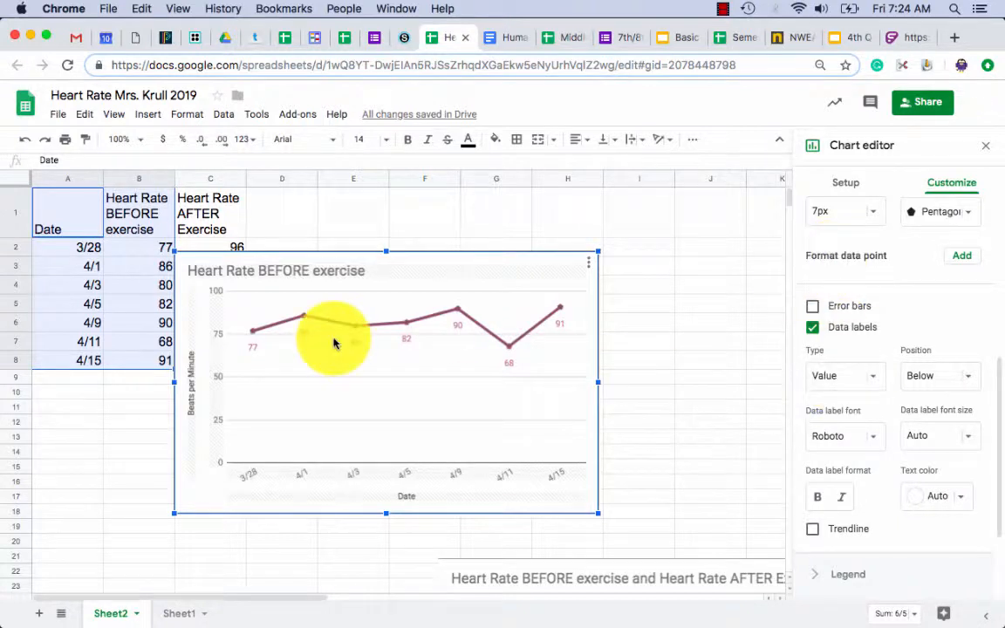
left_click(627, 312)
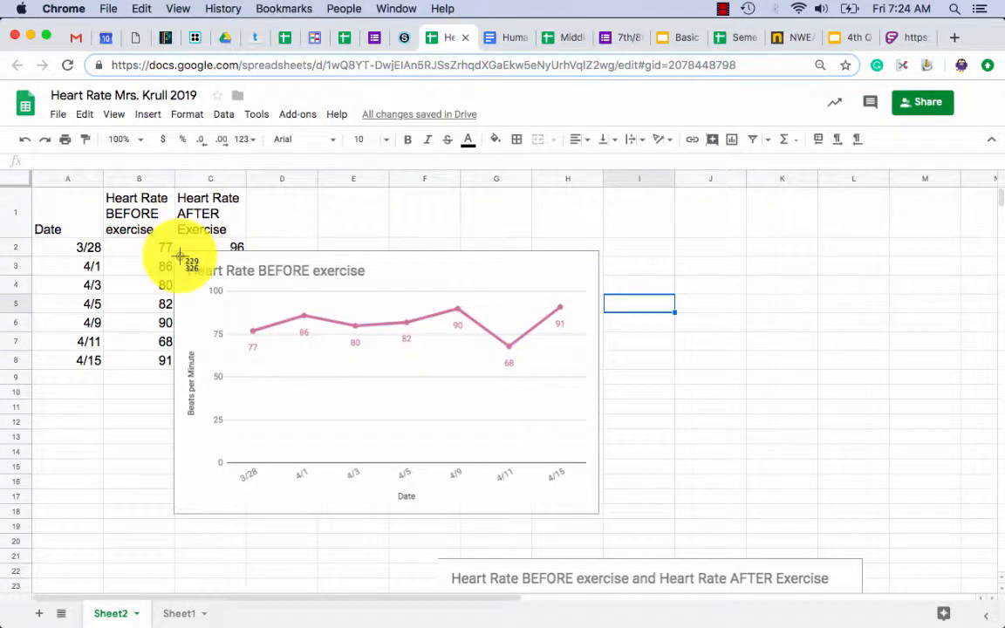
left_click_drag(175, 251, 601, 519)
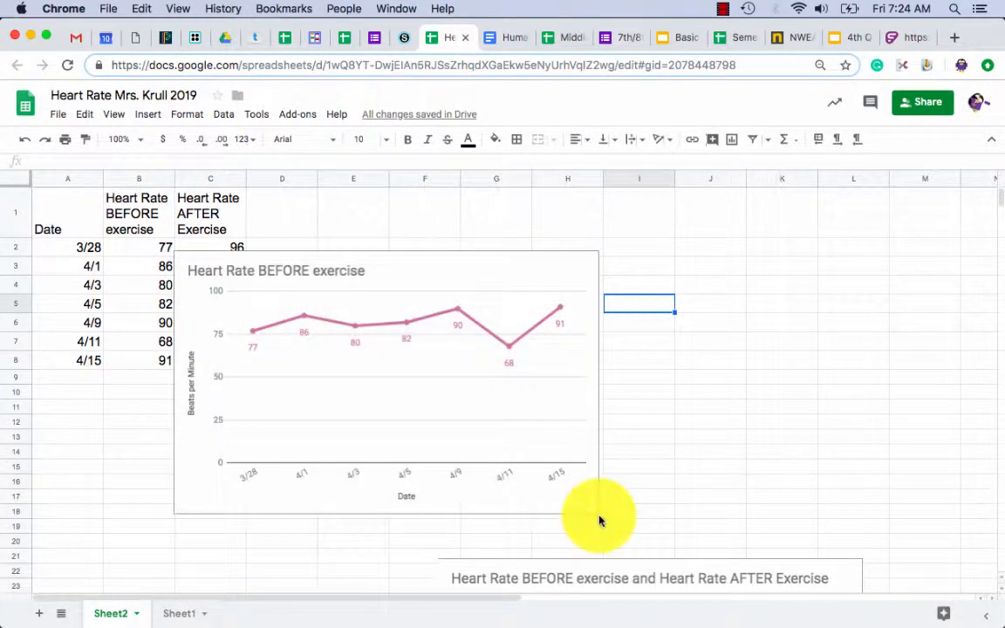